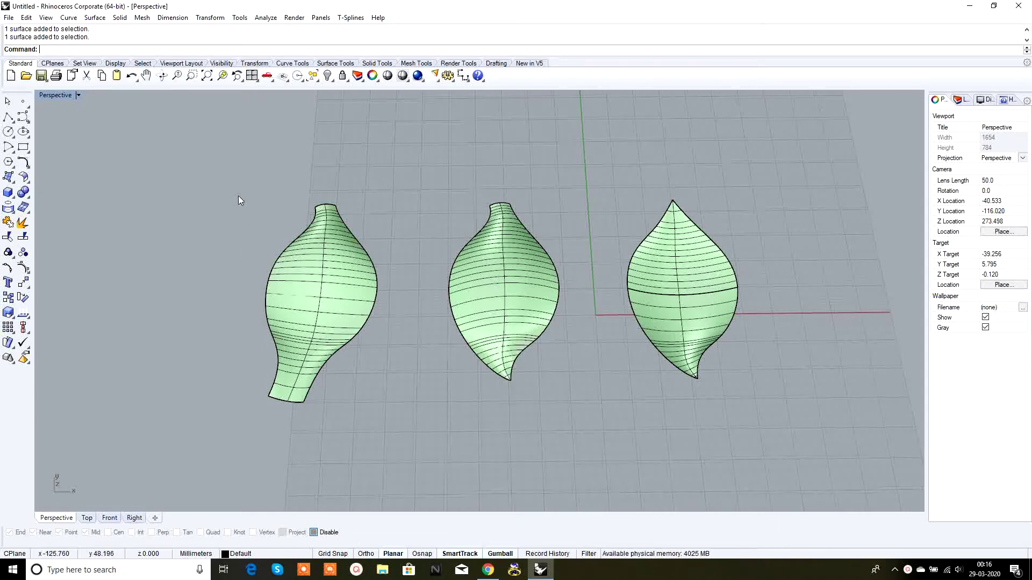
Select each of the three leaf shapes in turn and examine them from different angles
right_click_drag(424, 239, 339, 283)
left_click(340, 283)
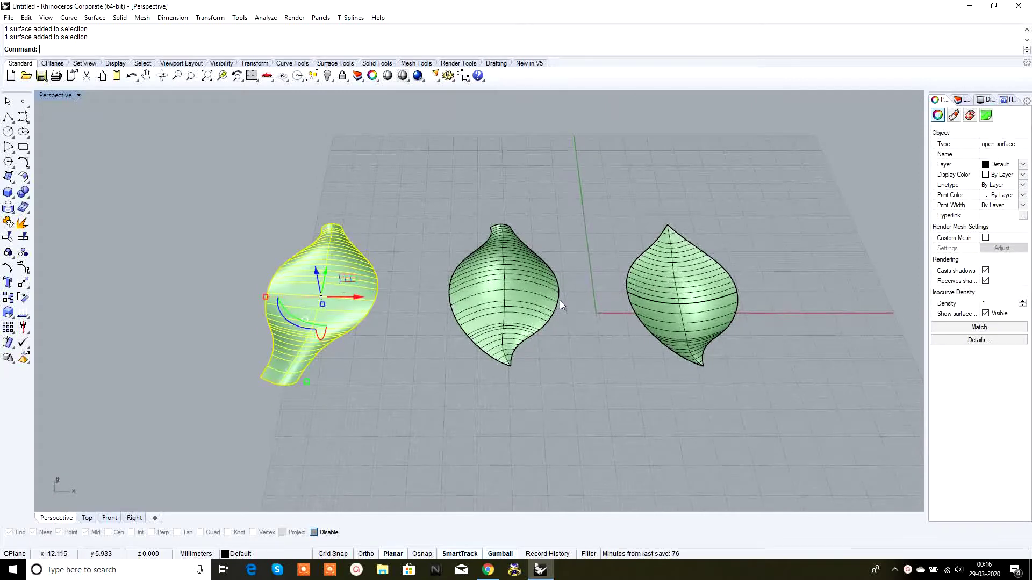
left_click(536, 287)
right_click_drag(558, 321, 664, 323)
left_click(664, 323)
right_click_drag(692, 357, 584, 341)
scroll(584, 344, "up", 3)
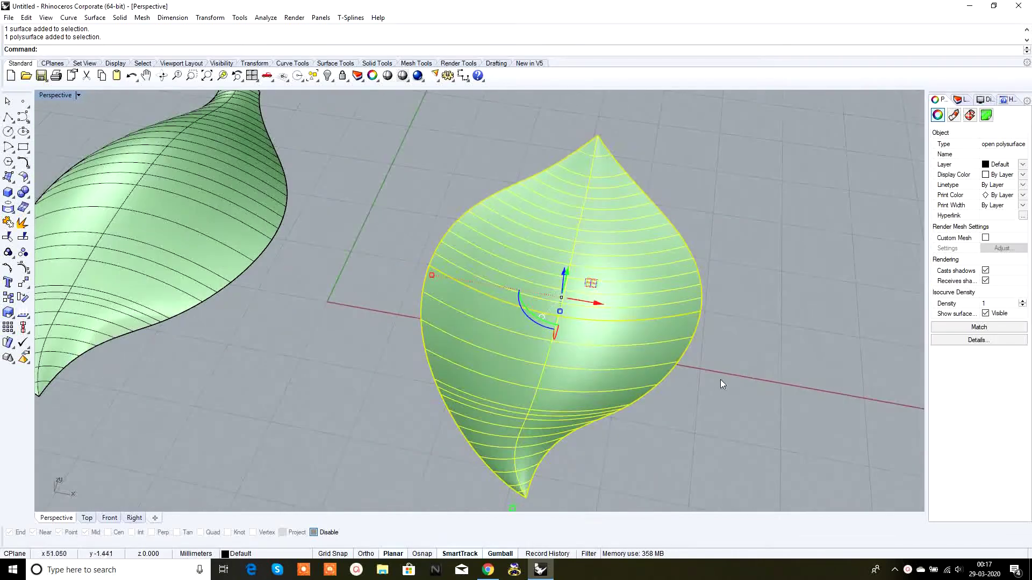
left_click(720, 379)
right_click_drag(720, 380, 573, 331)
left_click(572, 329)
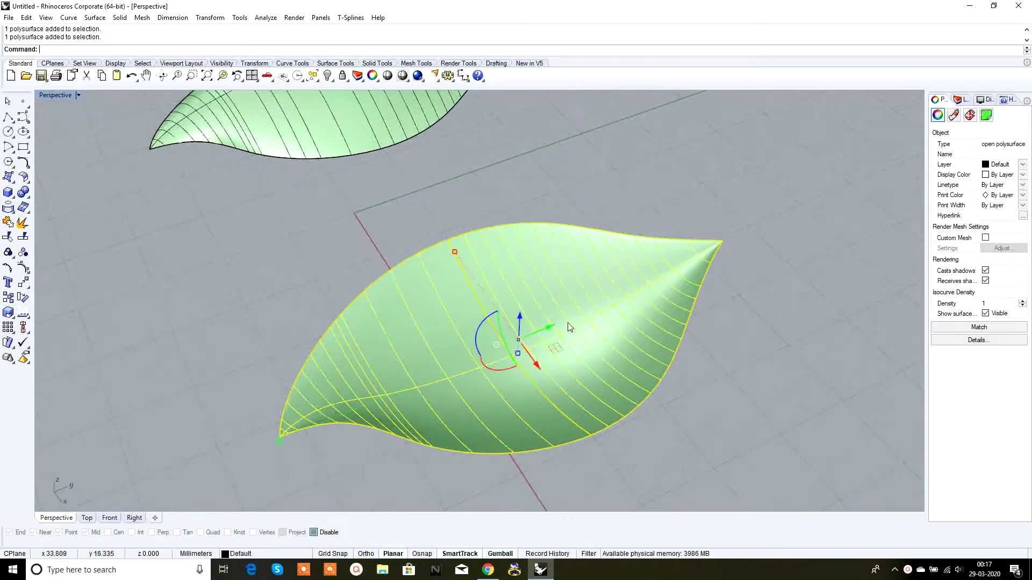
Explode the pointed leaf polysurface nearest the origin into its separate surfaces
left_click(59, 243)
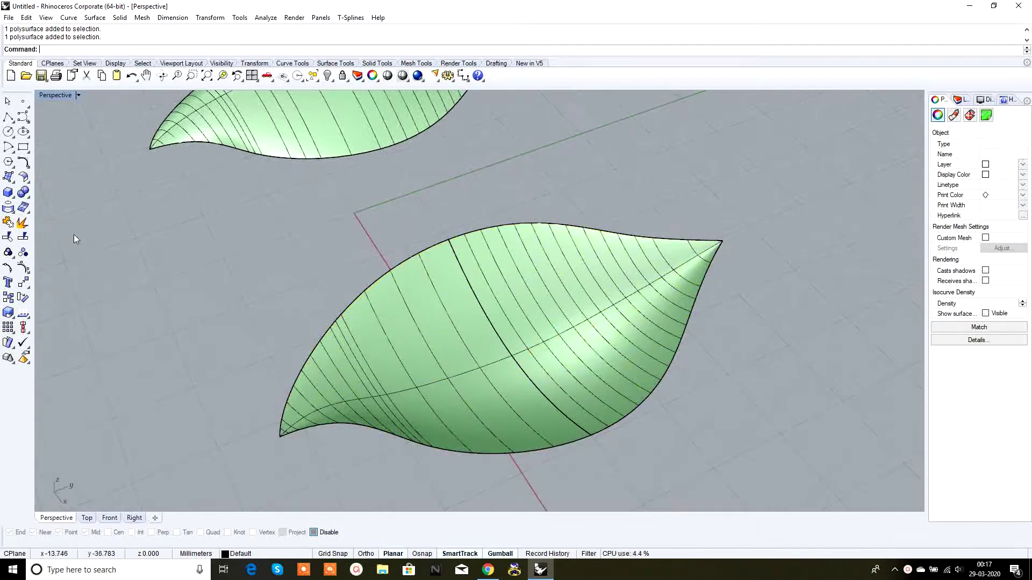
left_click(489, 372)
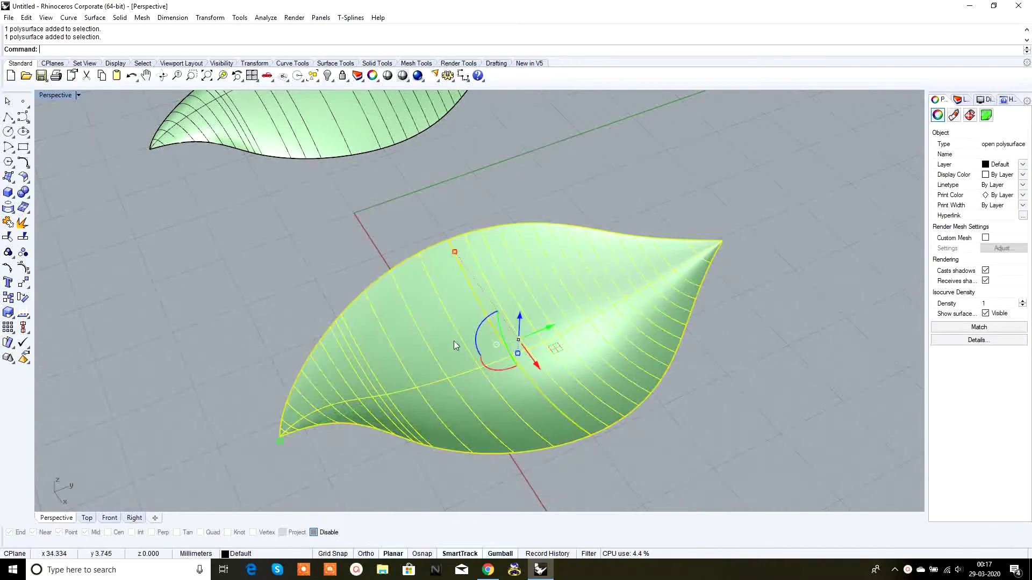
left_click(22, 224)
left_click(556, 298)
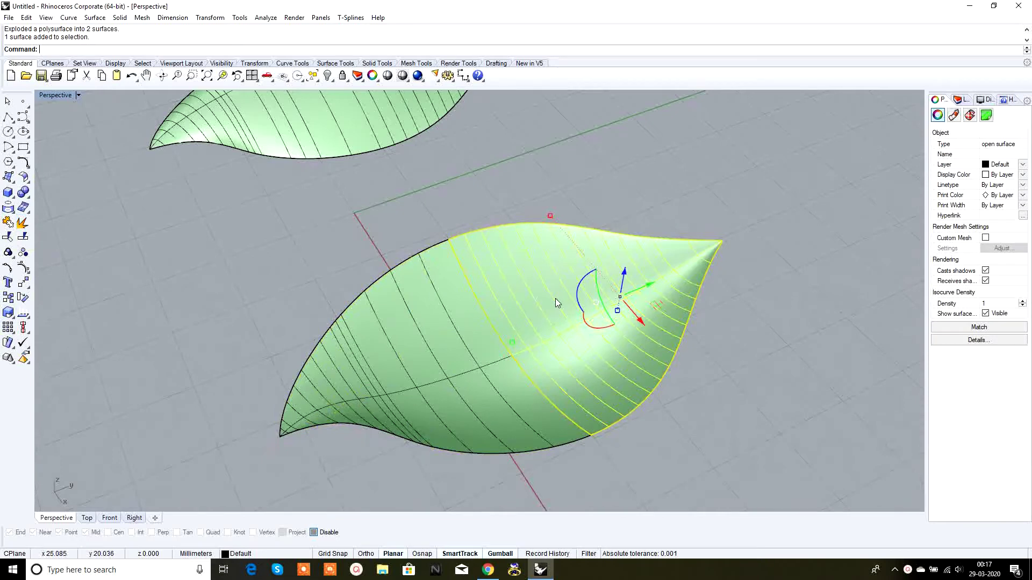
Join both halves of the pointed leaf back into one polysurface and check that it selects as a whole
left_click(412, 346)
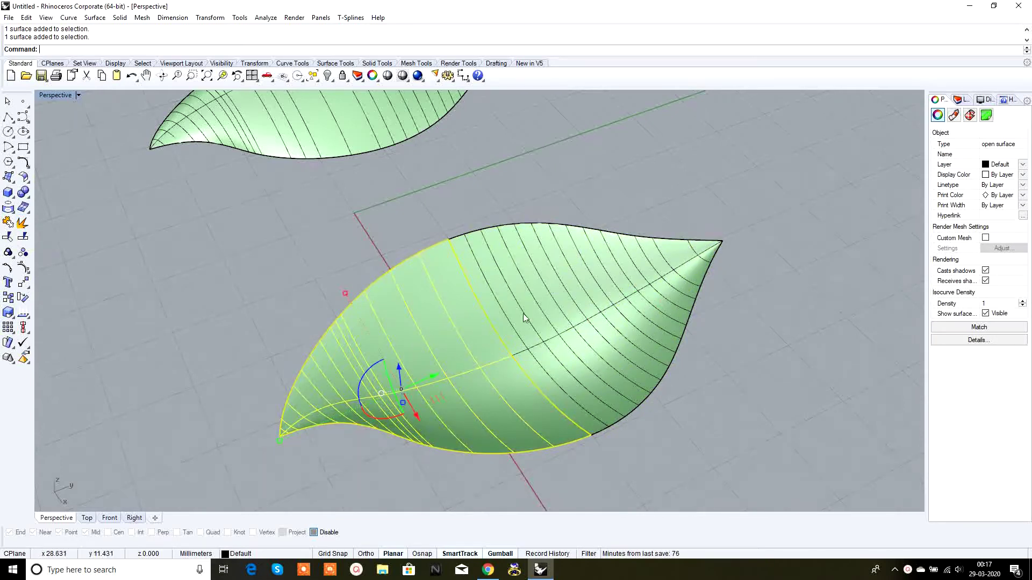
left_click(546, 289, "shift")
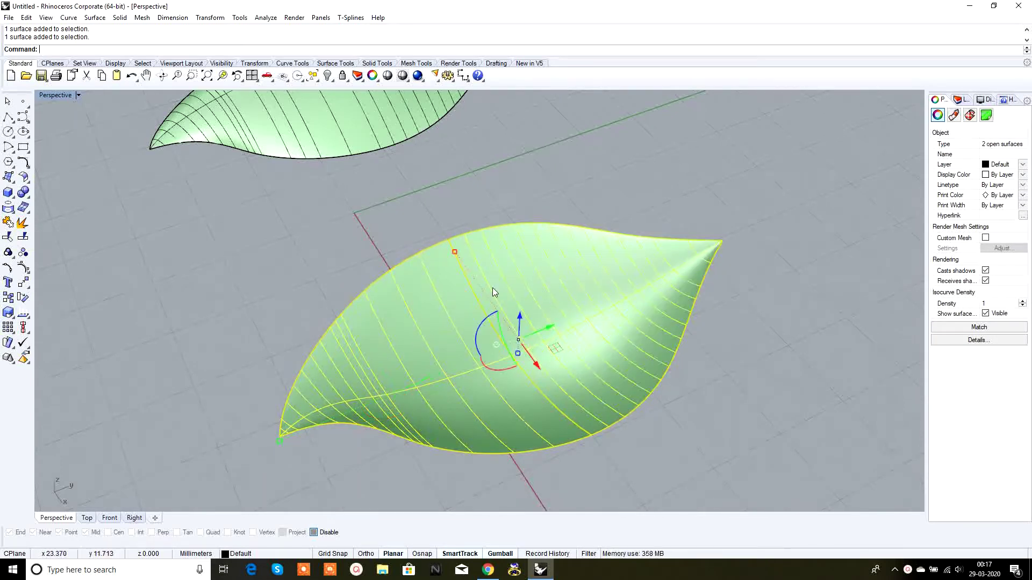
left_click(9, 224)
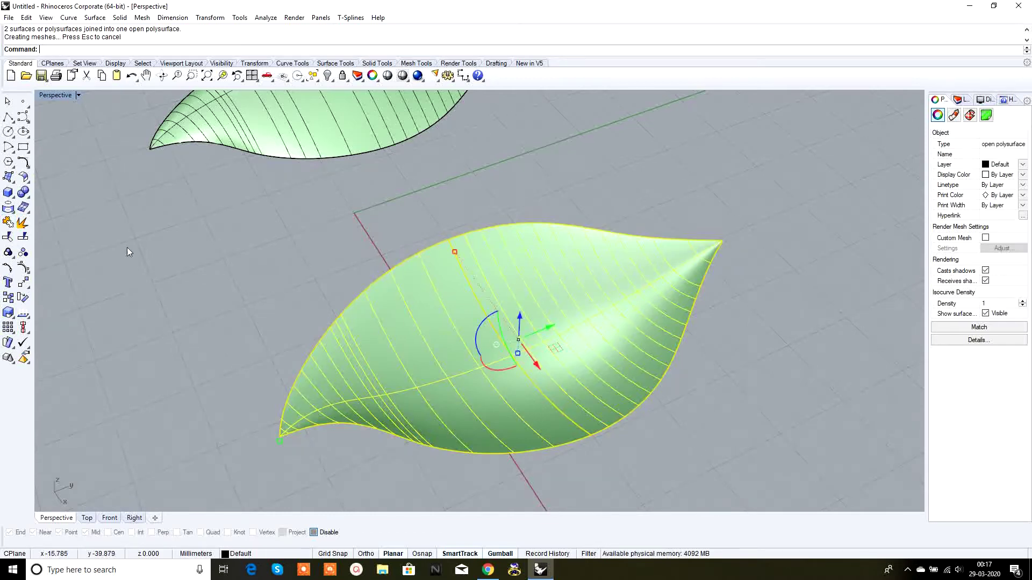
left_click(445, 329)
right_click_drag(530, 293, 532, 305)
left_click(432, 291)
right_click_drag(433, 291, 689, 332)
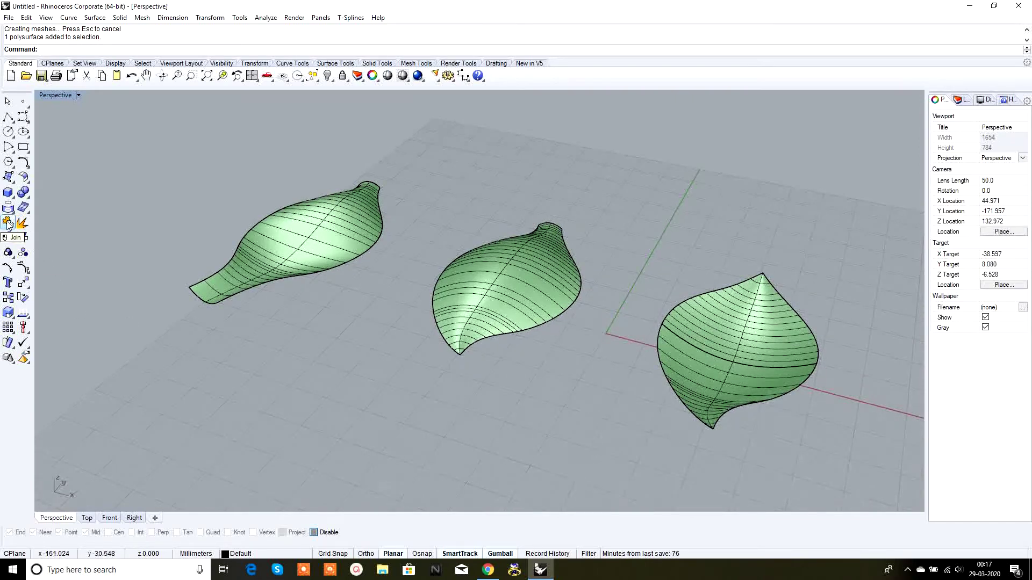
Explode the joined pointed leaf into separate surfaces again
right_click_drag(732, 299, 615, 354)
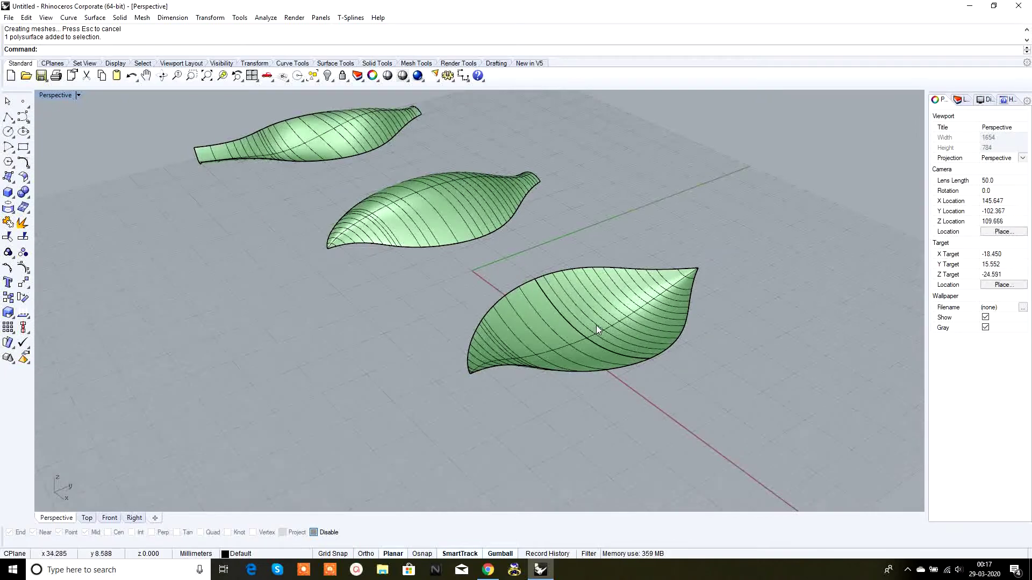
right_click_drag(594, 302, 604, 334)
left_click(606, 330)
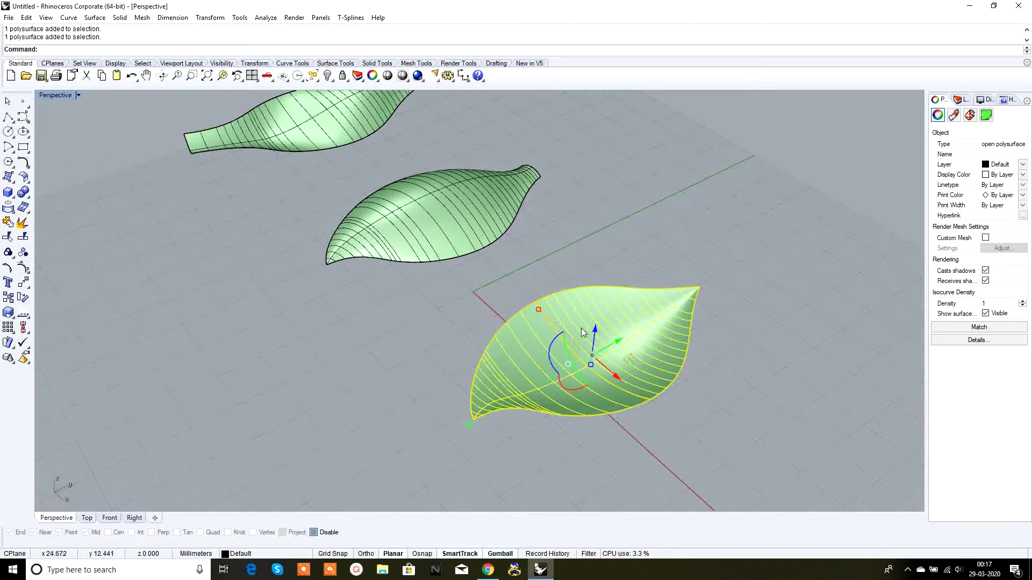
left_click(22, 224)
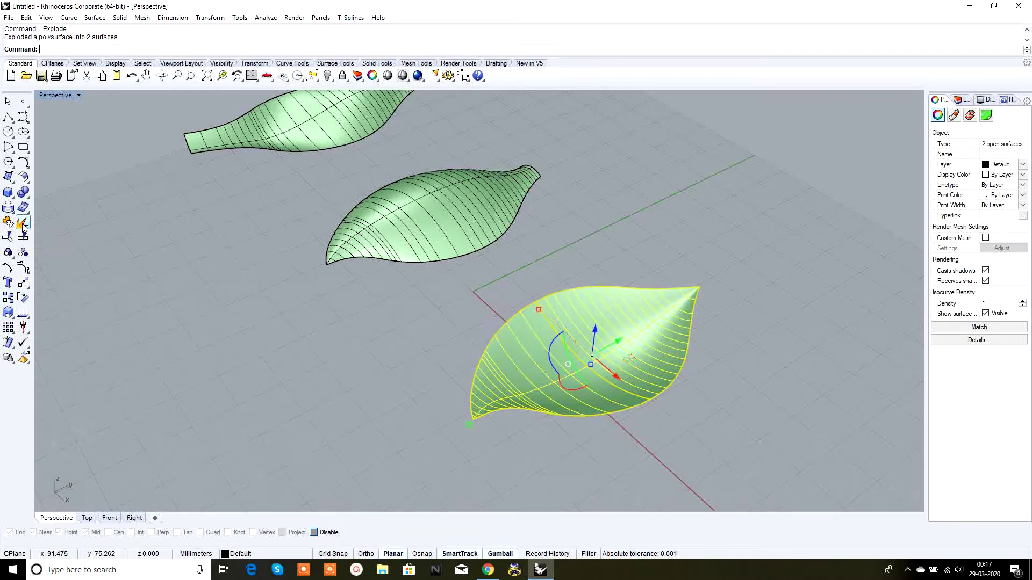
Select the two halves of the exploded leaf alternately to examine them as independent surfaces
key("Escape")
left_click(615, 316)
left_click(567, 369)
left_click(601, 358)
left_click(552, 371)
left_click(609, 335)
left_click(543, 369)
left_click(615, 337)
left_click(549, 371)
left_click(613, 325)
Rejoin the two halves of the pointed leaf into a single polysurface and clear the selection
left_click(552, 352)
left_click(613, 328, "shift")
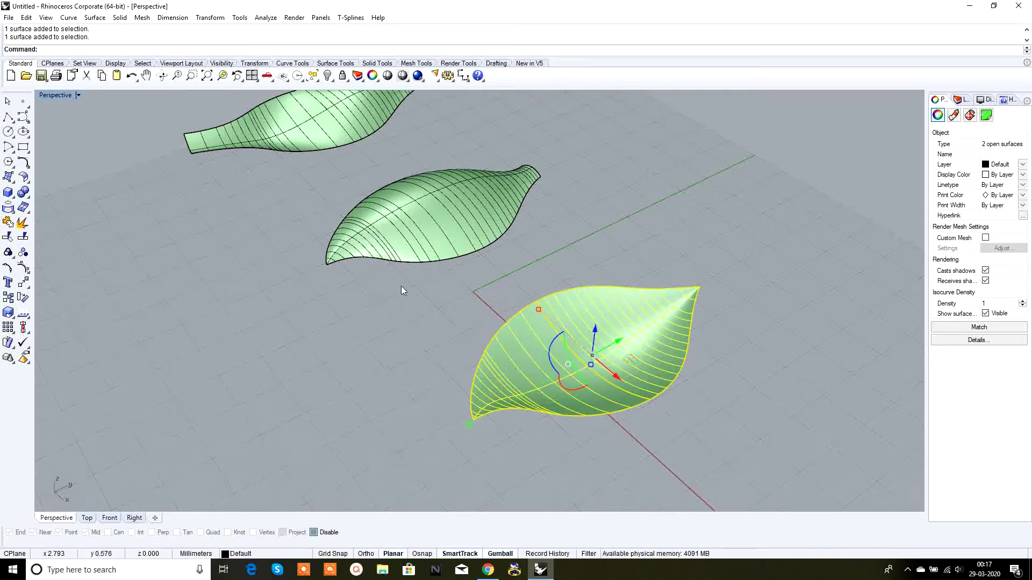
left_click(22, 223)
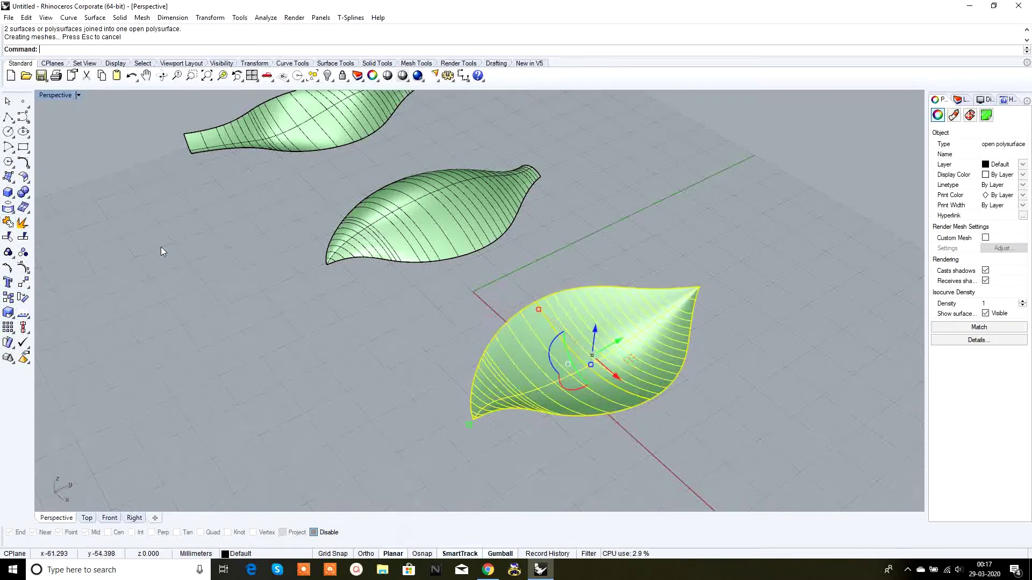
scroll(160, 247, "down", 3)
right_click_drag(264, 276, 376, 371)
key("Escape")
Run OffsetSrf on the leaf with the long open stem and flip the offset direction to point upward
left_click(394, 364)
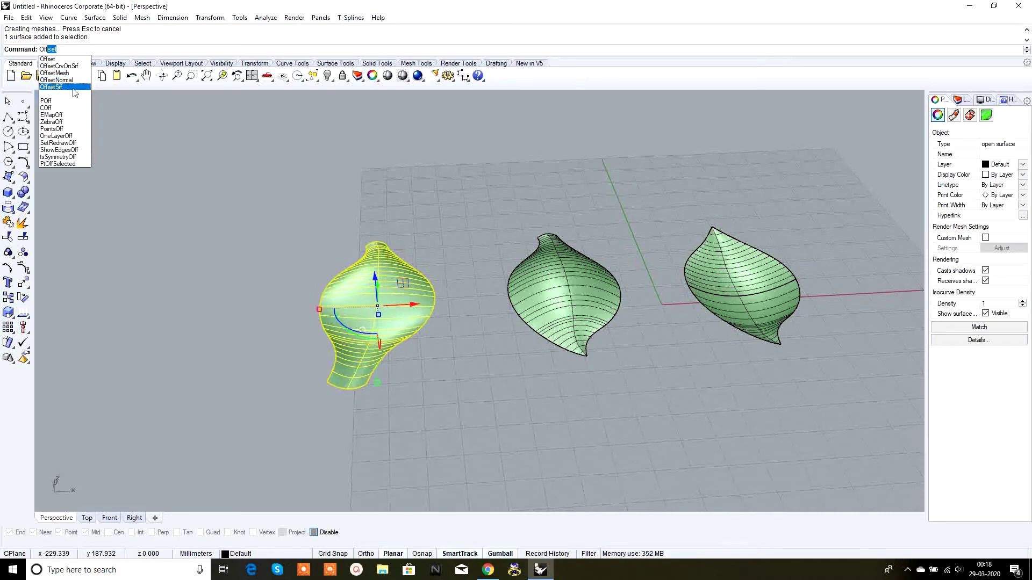
left_click(63, 87)
right_click_drag(261, 168, 401, 267)
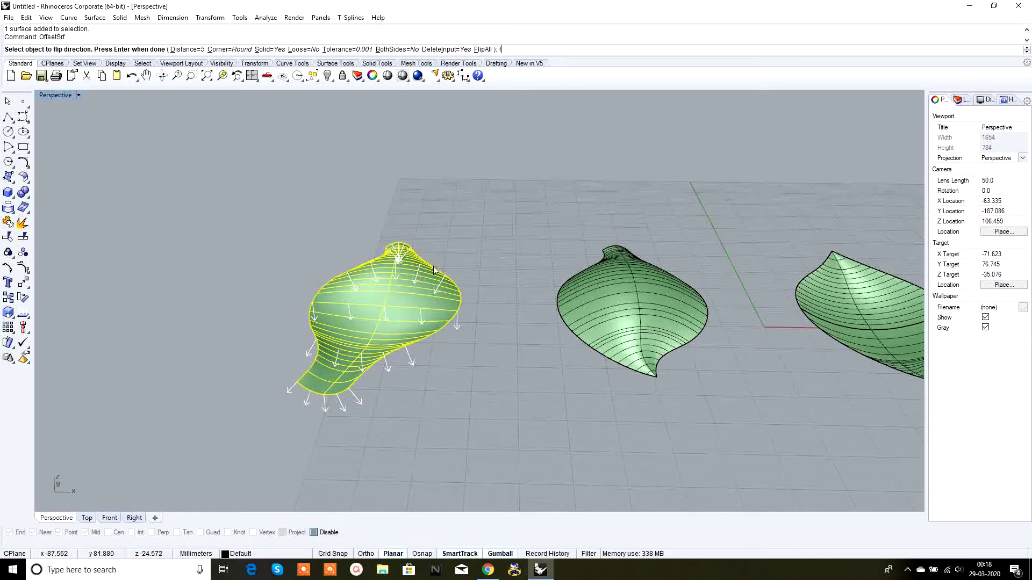
key("Return")
mouse_move(502, 323)
right_mouse_down()
mouse_move(476, 334)
mouse_move(494, 293)
mouse_move(483, 314)
right_mouse_up()
type("f")
key("Return")
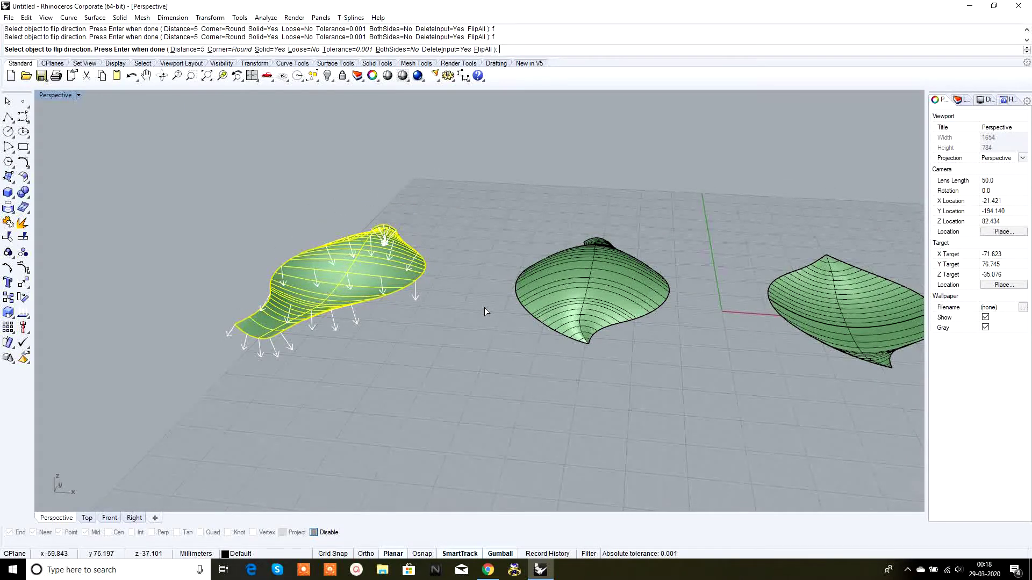
key("Return")
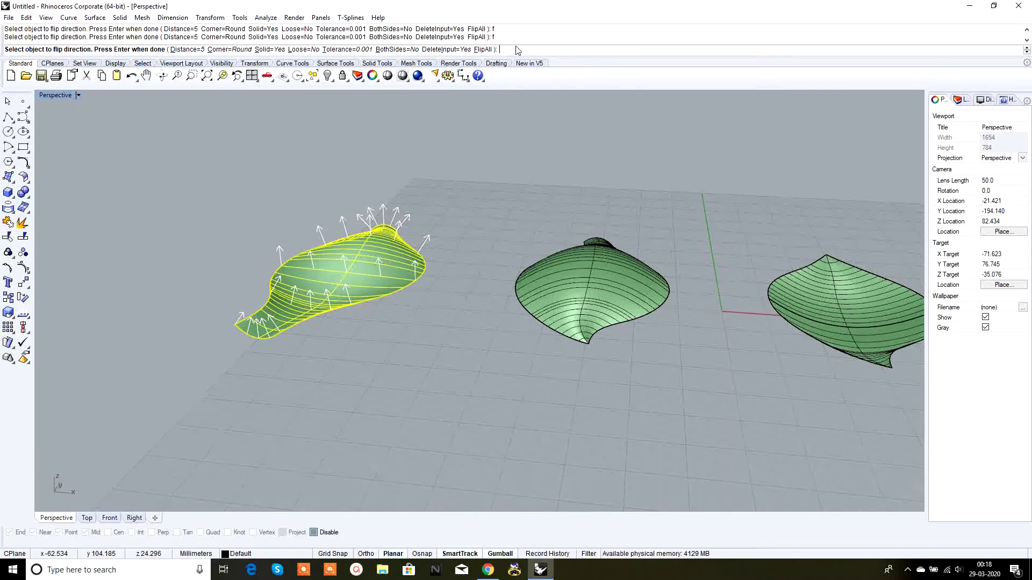
Set the offset distance to 4 and create the solid offset of the long-stemmed leaf
type("4")
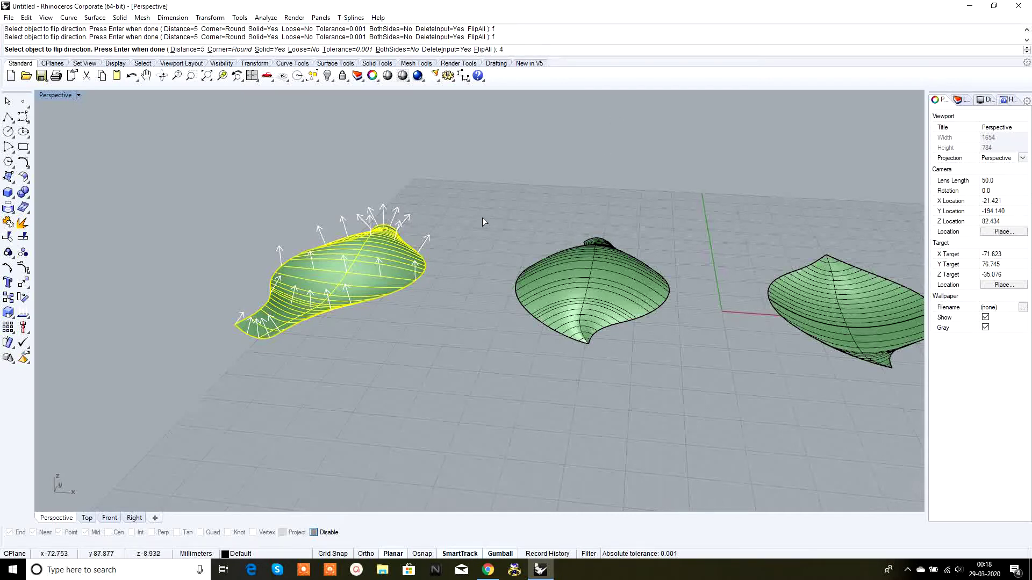
key("Return")
key("Return")
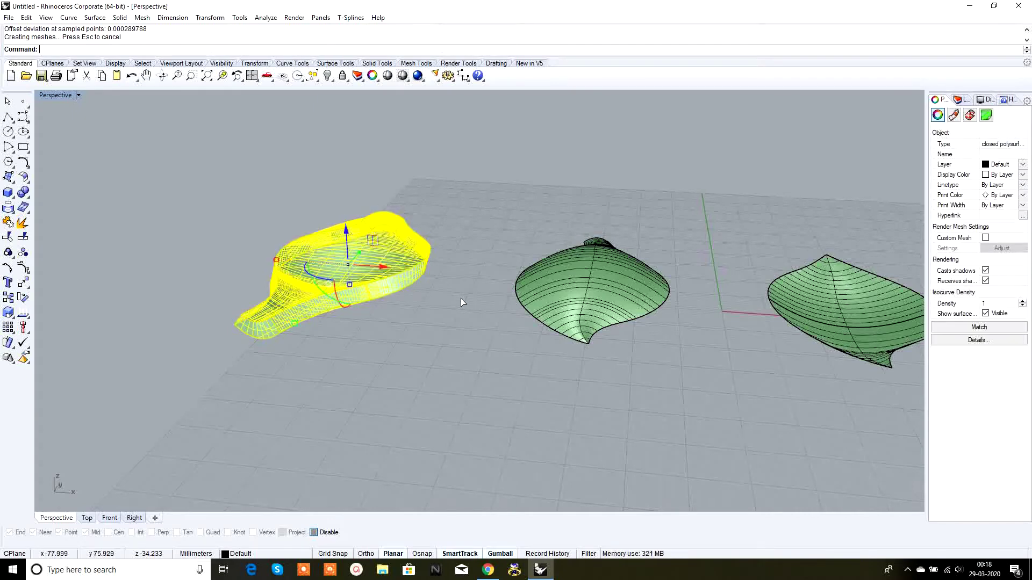
right_click_drag(370, 317, 367, 345)
left_click(465, 270)
Run OffsetSrf on the middle leaf surface and flip the offset direction to point downward
right_click_drag(464, 269, 431, 344)
scroll(370, 320, "up", 2)
scroll(431, 311, "down", 3)
left_click(552, 328)
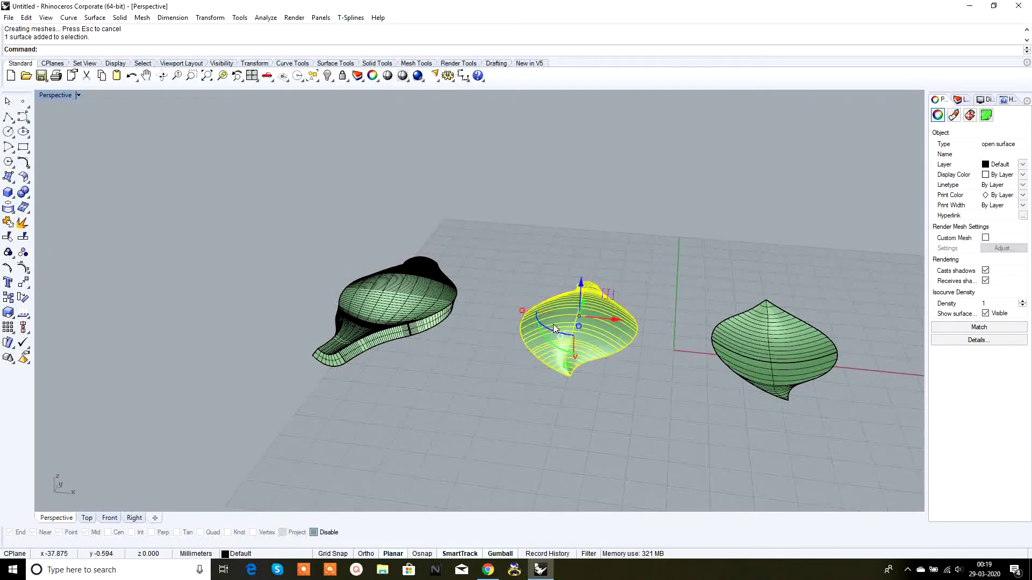
type("Offset")
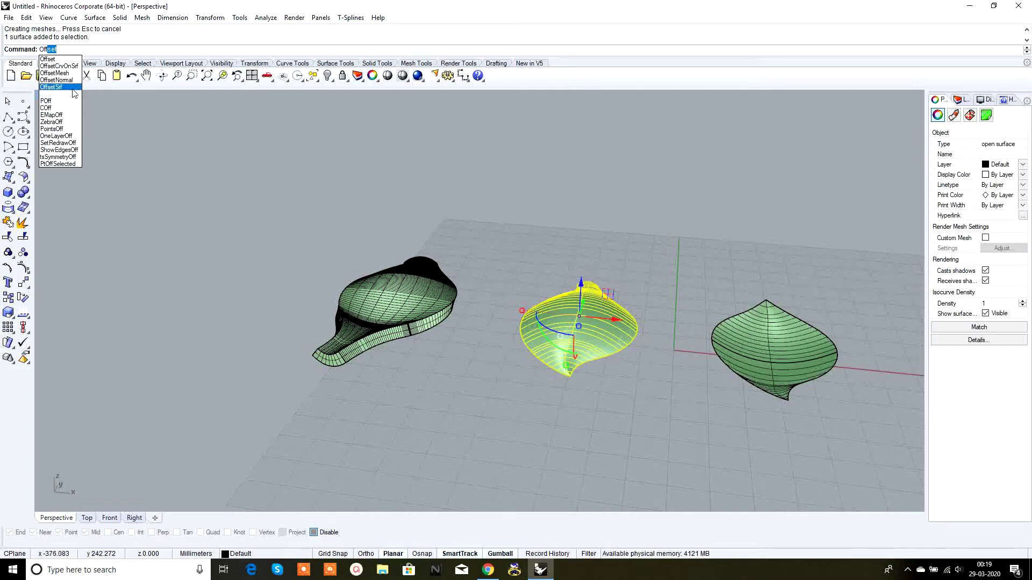
left_click(74, 90)
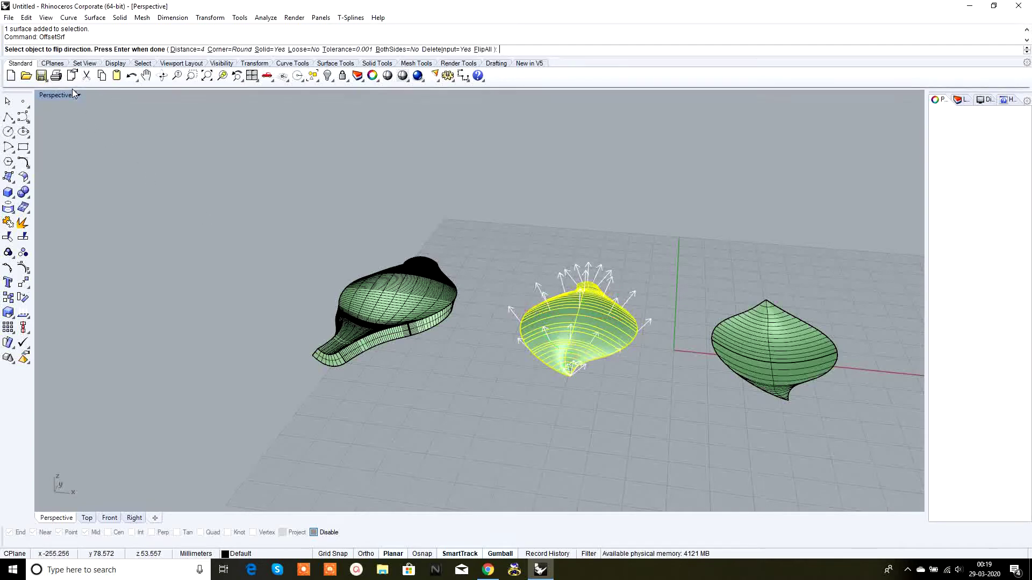
right_click_drag(548, 306, 634, 190)
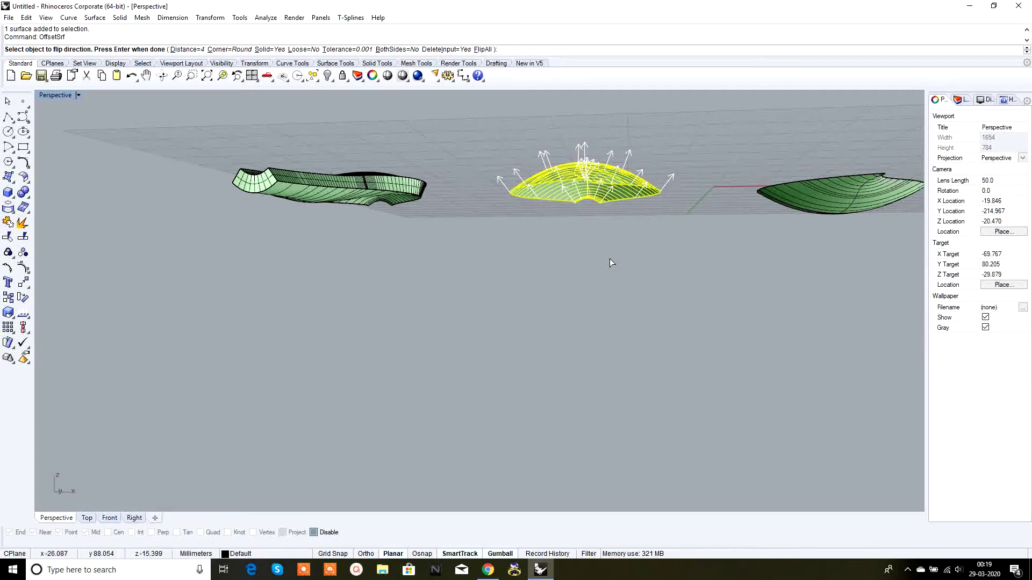
type("f")
key("Return")
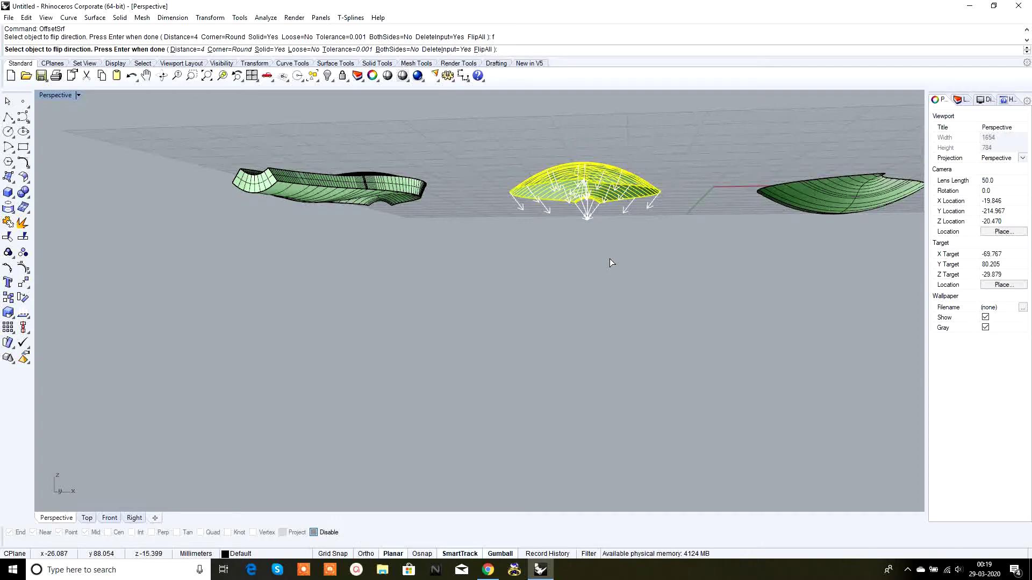
Set the offset distance to 2 and create the solid offset of the middle leaf
right_click_drag(669, 207, 498, 355)
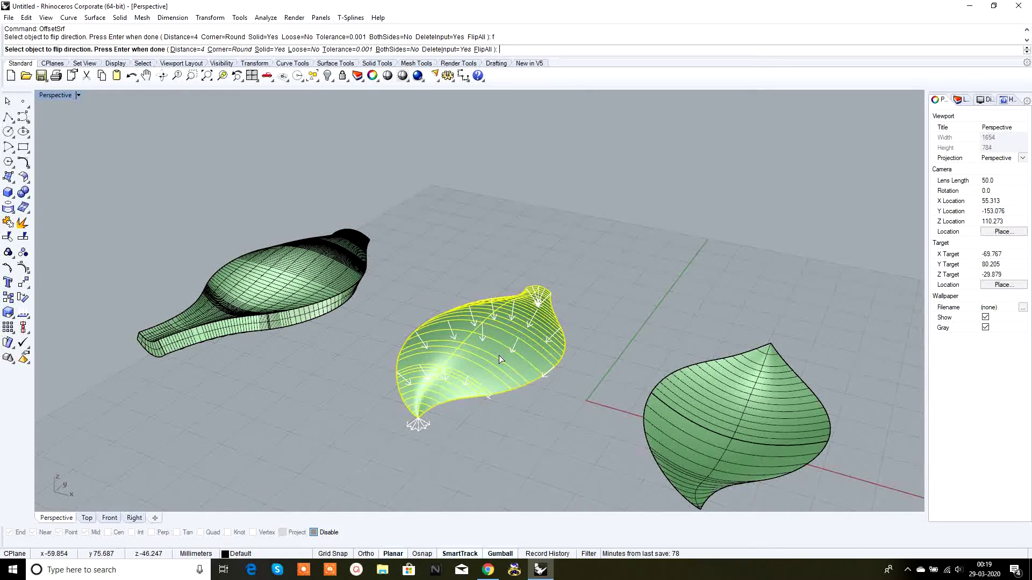
type("2")
key("Return")
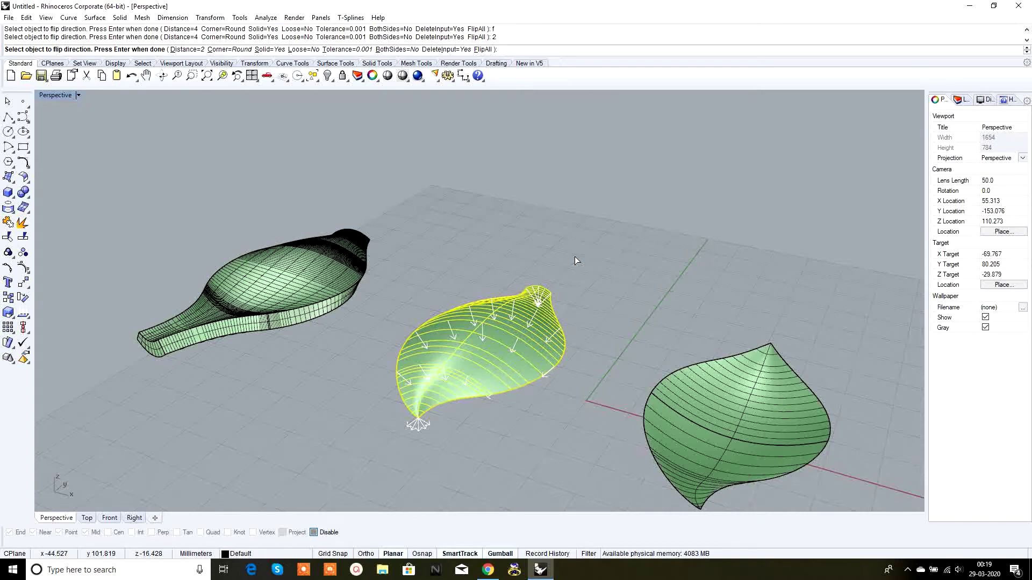
key("Return")
Examine the thickened leaves' edges from low angles, in a shaded Front view and in the Top view
mouse_move(536, 373)
right_mouse_down()
mouse_move(551, 307)
mouse_move(534, 297)
mouse_move(516, 315)
mouse_move(527, 374)
mouse_move(525, 350)
mouse_move(546, 323)
mouse_move(588, 335)
mouse_move(574, 353)
mouse_move(528, 365)
right_mouse_up()
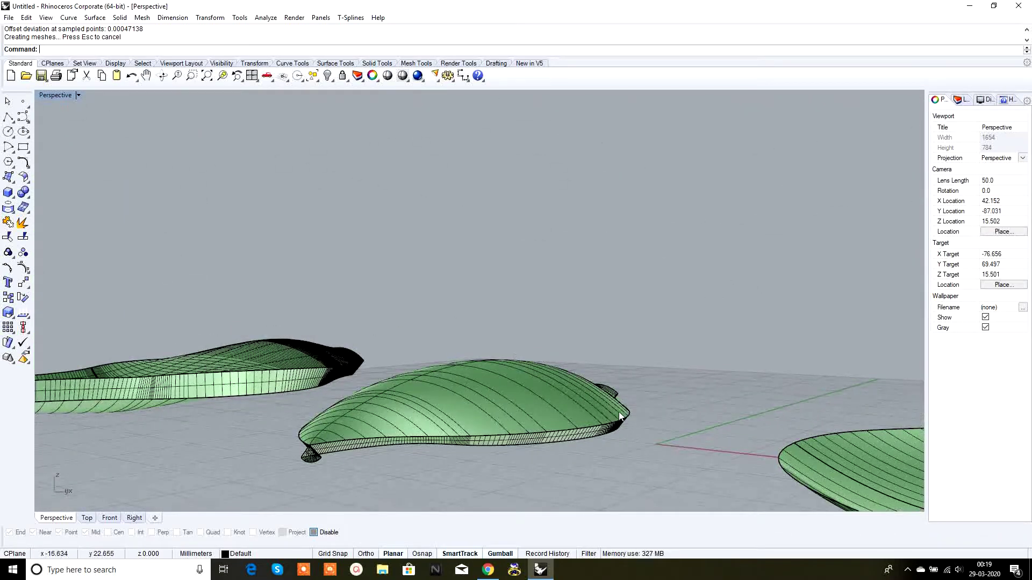
right_click_drag(623, 395, 553, 429)
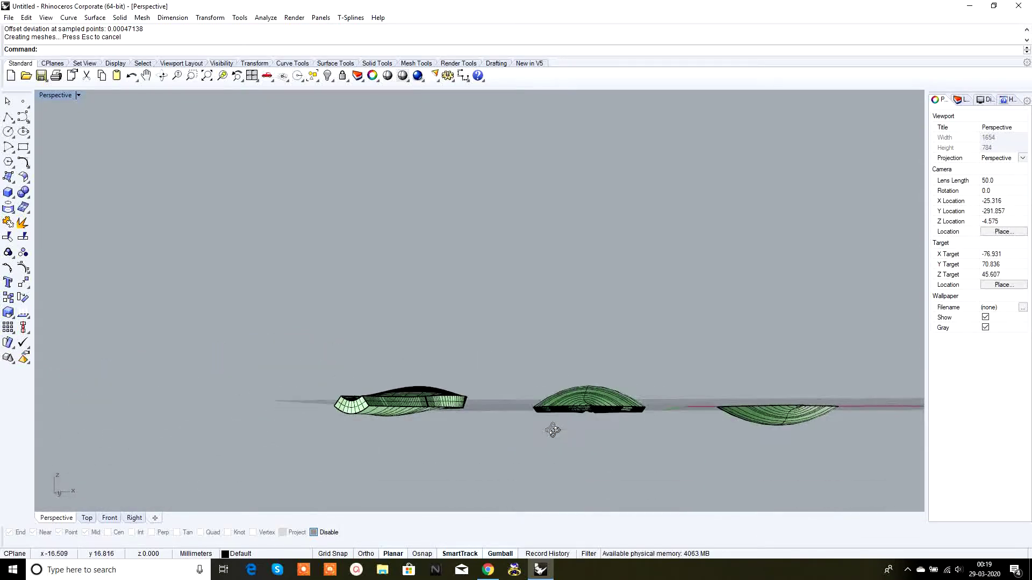
left_click(112, 518)
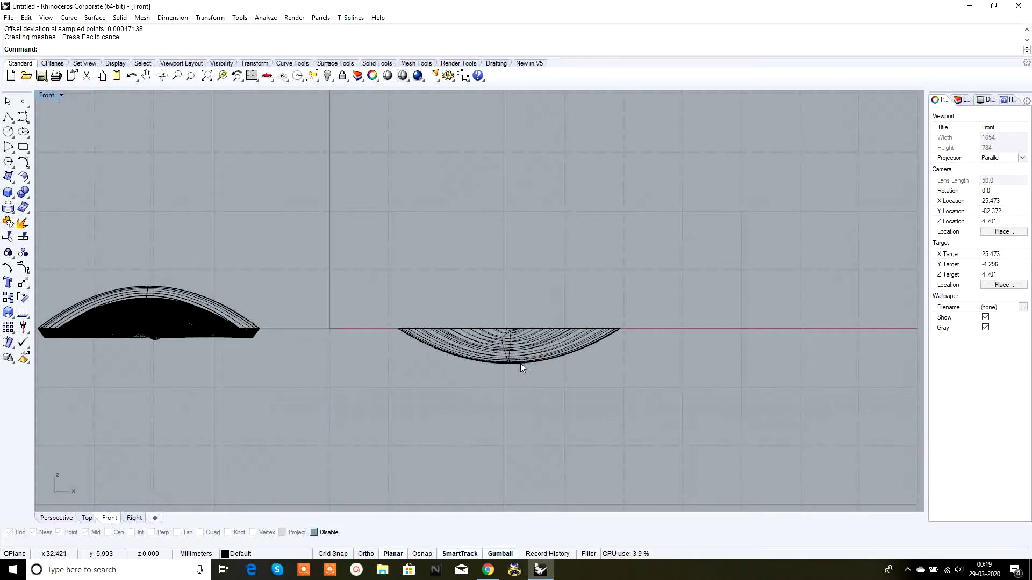
key("ctrl+alt+s")
scroll(520, 363, "down", 2)
right_click_drag(520, 364, 571, 340)
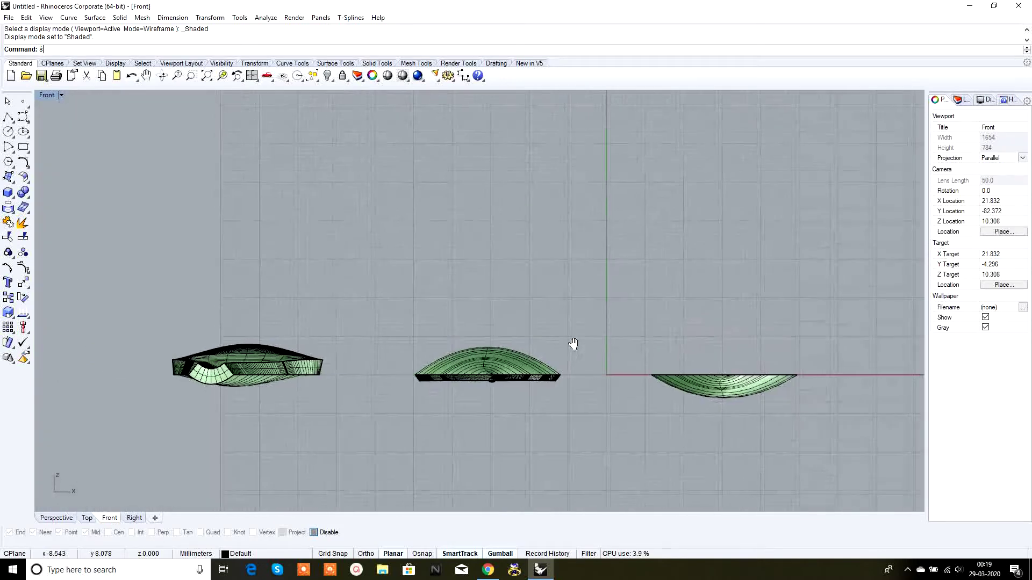
scroll(499, 384, "up", 3)
scroll(499, 383, "up", 2)
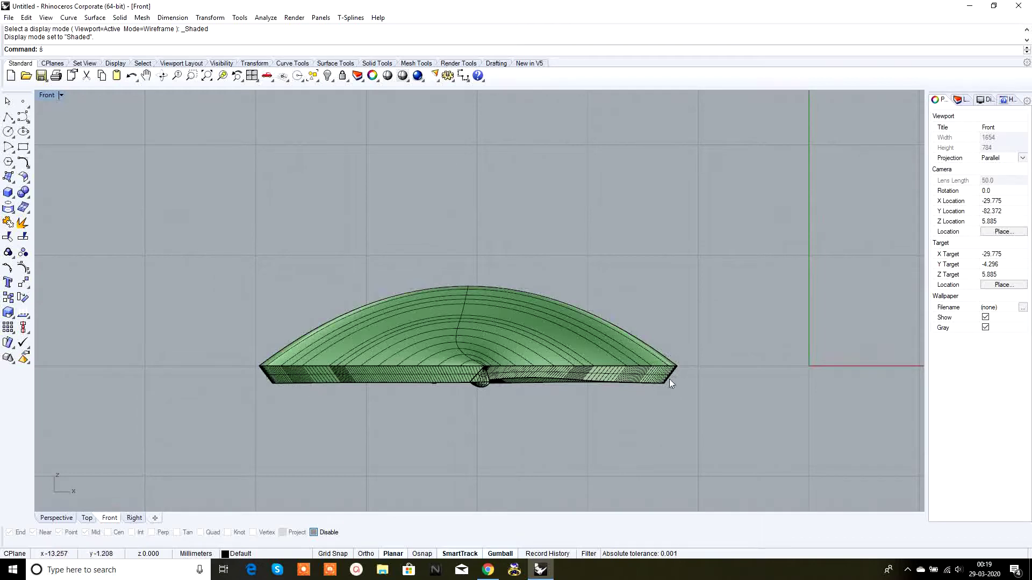
left_click(86, 518)
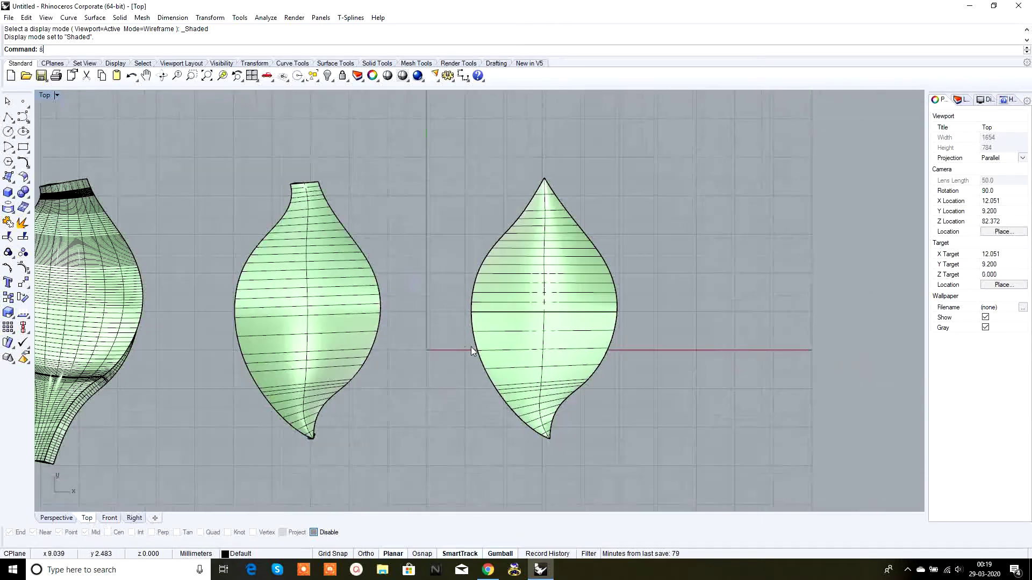
scroll(409, 269, "down", 4)
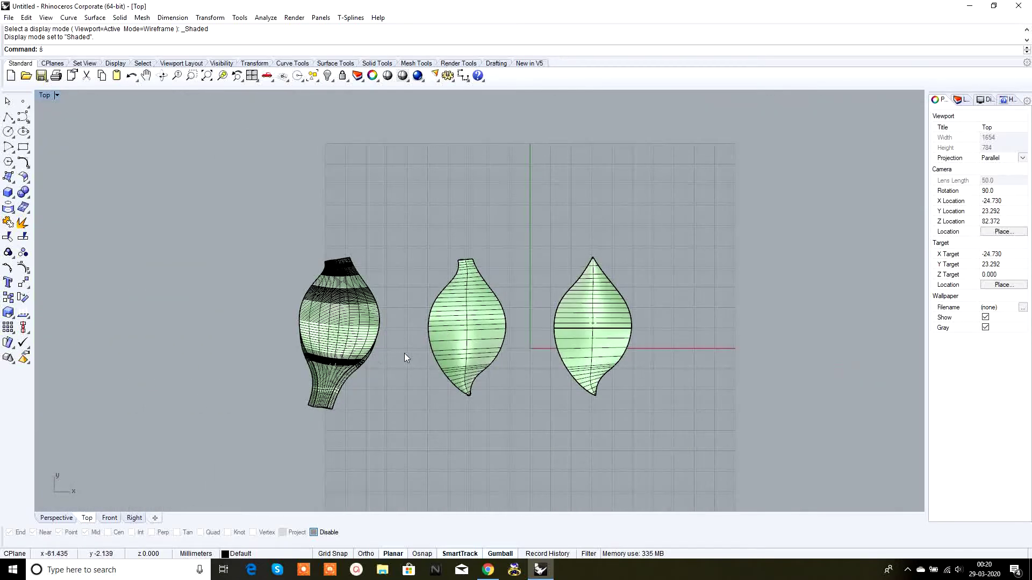
Compare the thickened leaves from above and from a low angle, and undo the middle leaf's solid offset
scroll(404, 353, "up", 2)
scroll(345, 384, "up", 2)
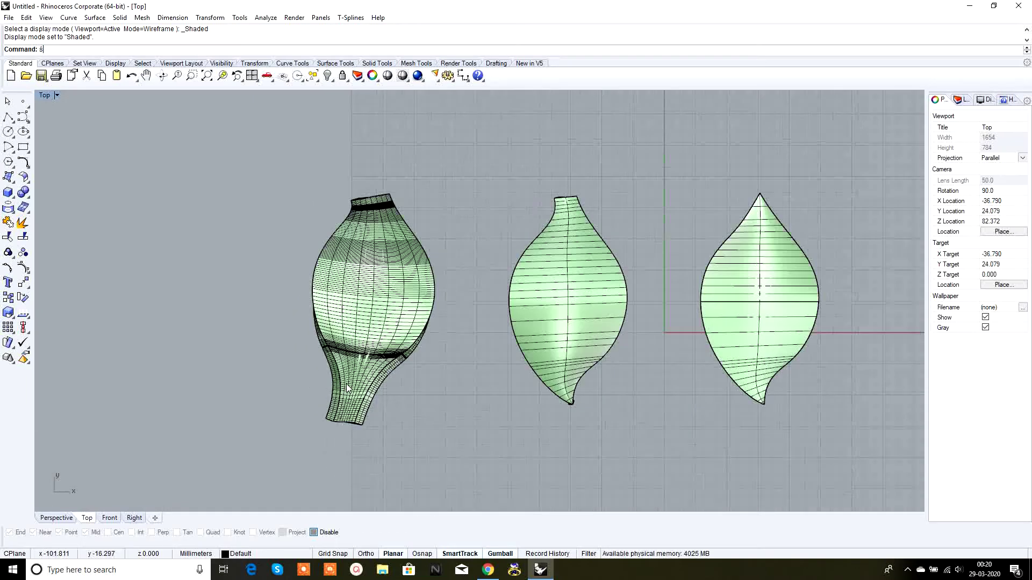
left_click(56, 518)
right_click_drag(485, 377, 575, 391)
scroll(575, 391, "up", 5)
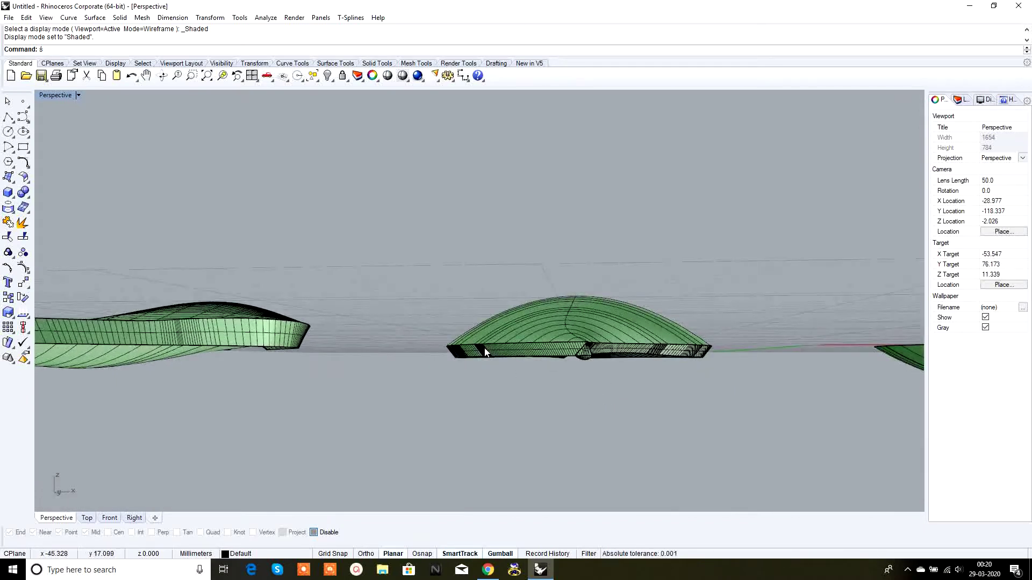
key("ctrl+z")
right_click_drag(576, 353, 582, 365)
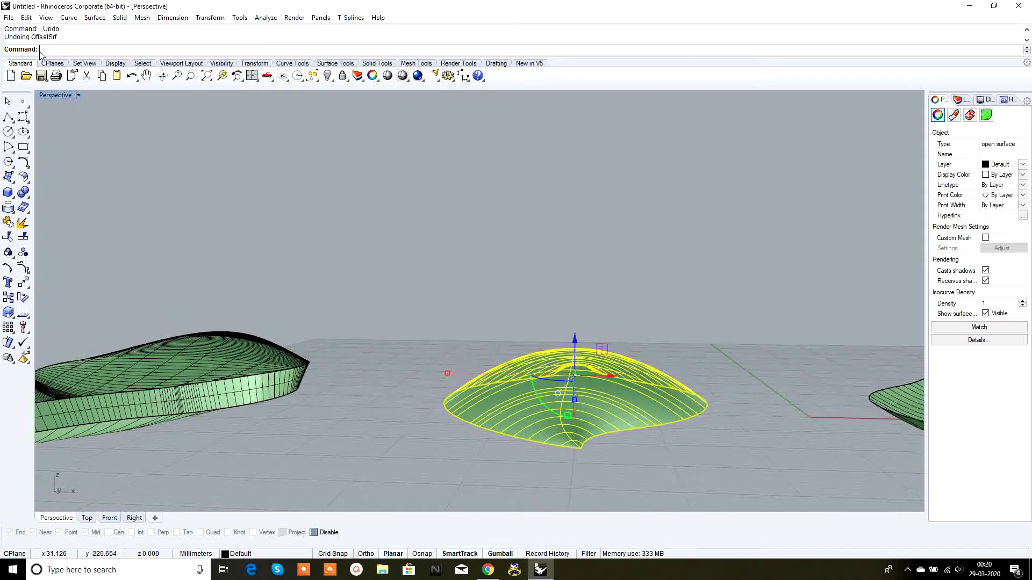
Try extruding the middle leaf surface upward as a solid by 7 mm with ExtrudeSrf, and undo the extrusion
type("trudeCrv")
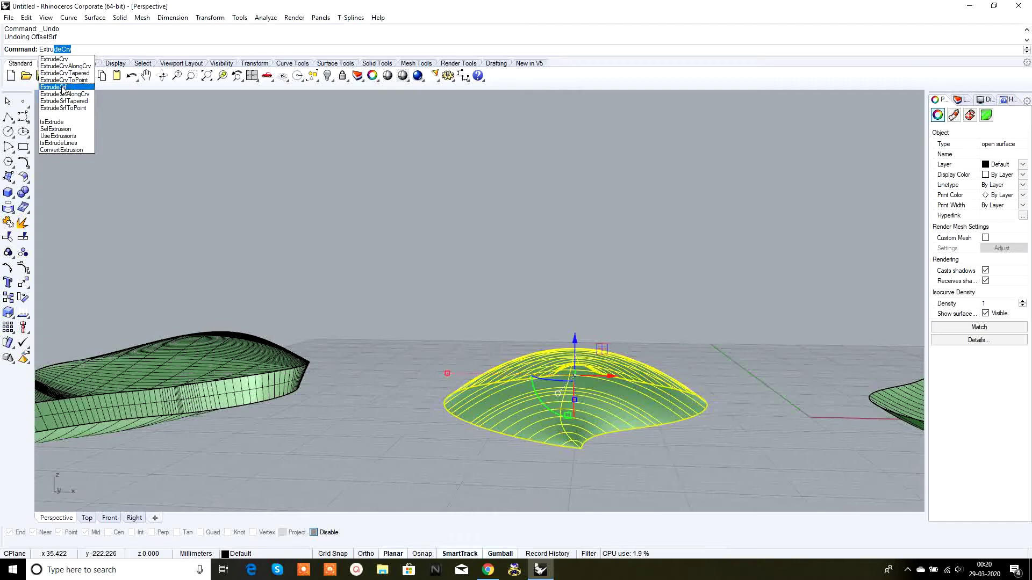
left_click(69, 88)
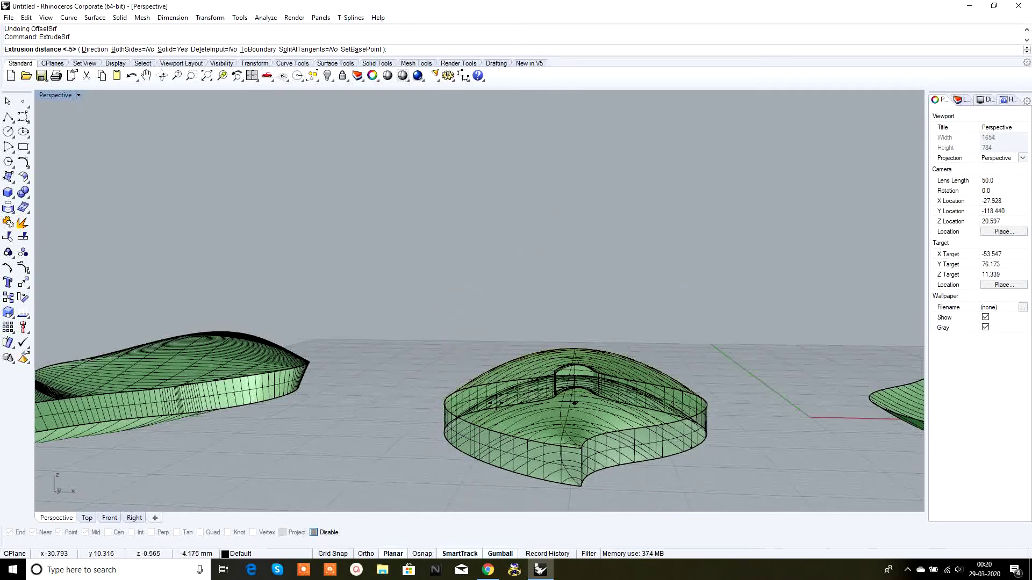
scroll(574, 403, "down", 3)
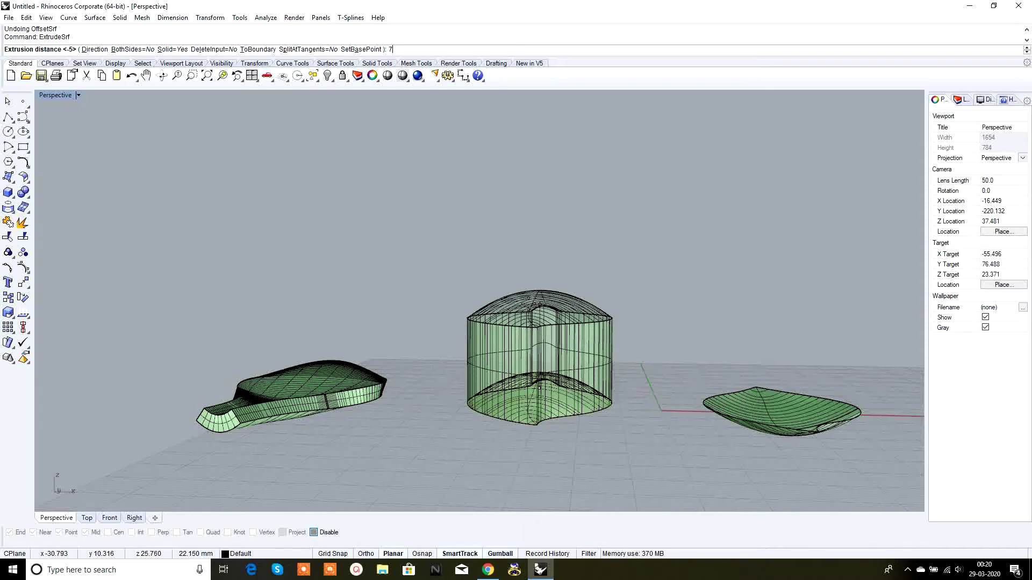
key("Return")
left_click(586, 312)
right_click_drag(587, 313, 605, 361)
key("ctrl+z")
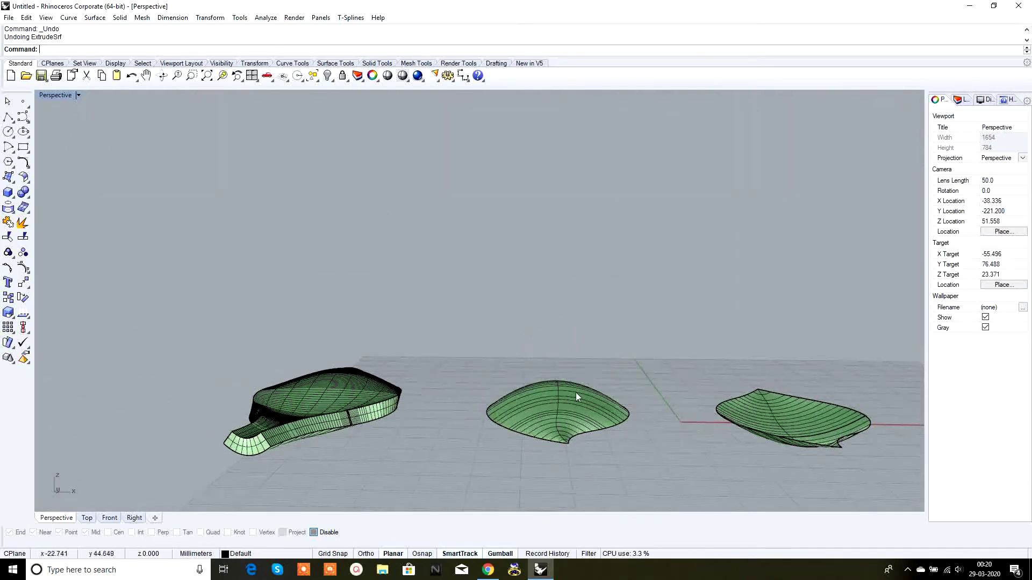
Extrude the middle leaf surface downward as a solid with a distance of -7 and check its shape
left_click(568, 403)
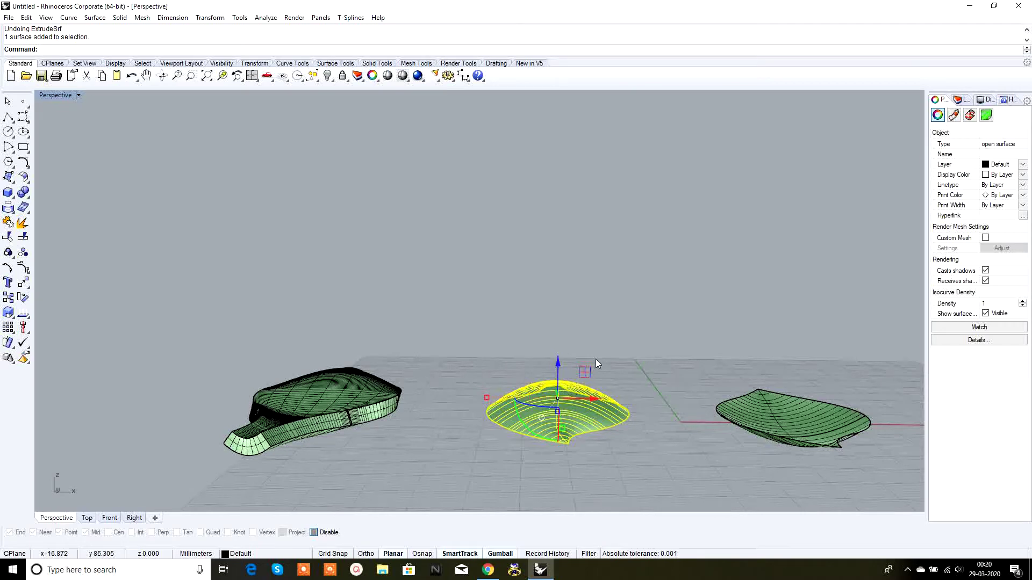
key("Return")
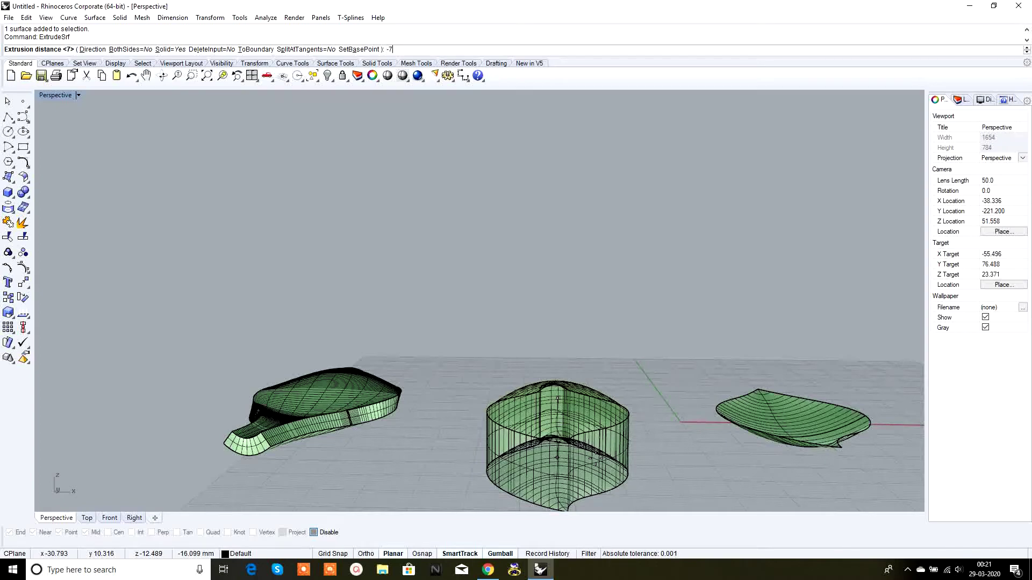
key("Return")
key("Escape")
right_click_drag(634, 469, 621, 420)
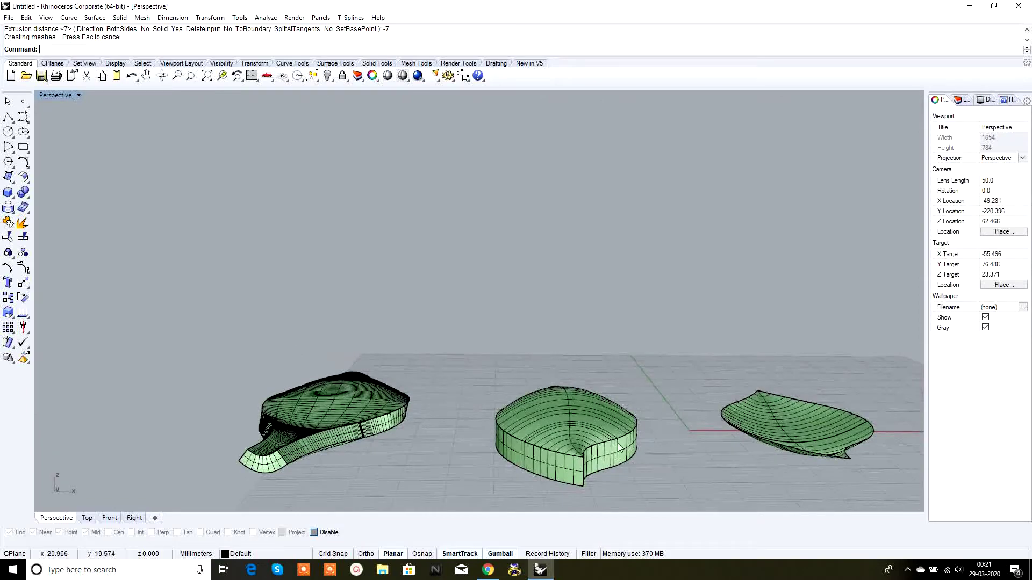
right_click_drag(654, 460, 570, 420)
scroll(612, 420, "down", 3)
scroll(542, 435, "up", 4)
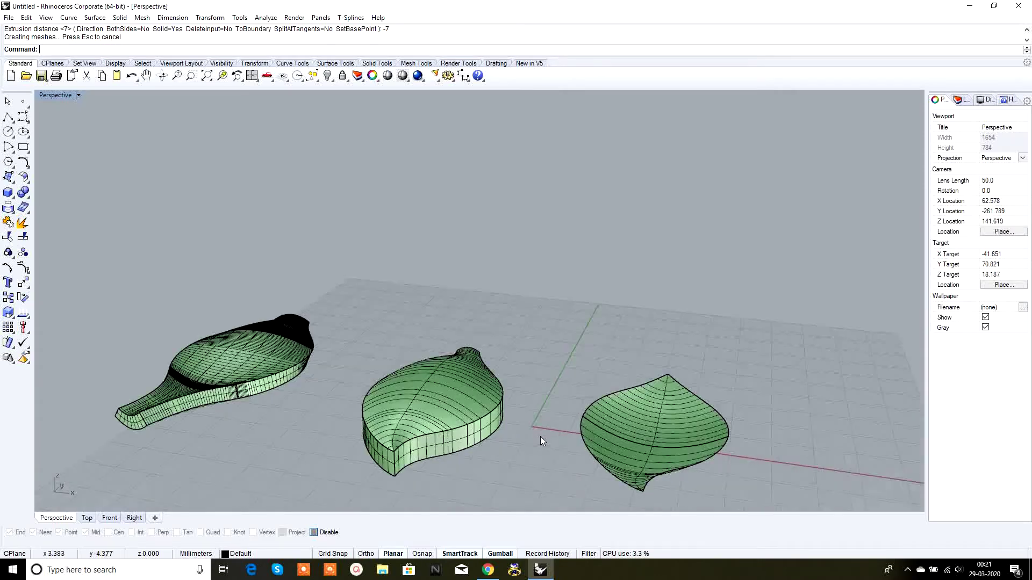
Select the middle leaf's original surface and its extruded solid in turn to tell the two objects apart
left_click(455, 389)
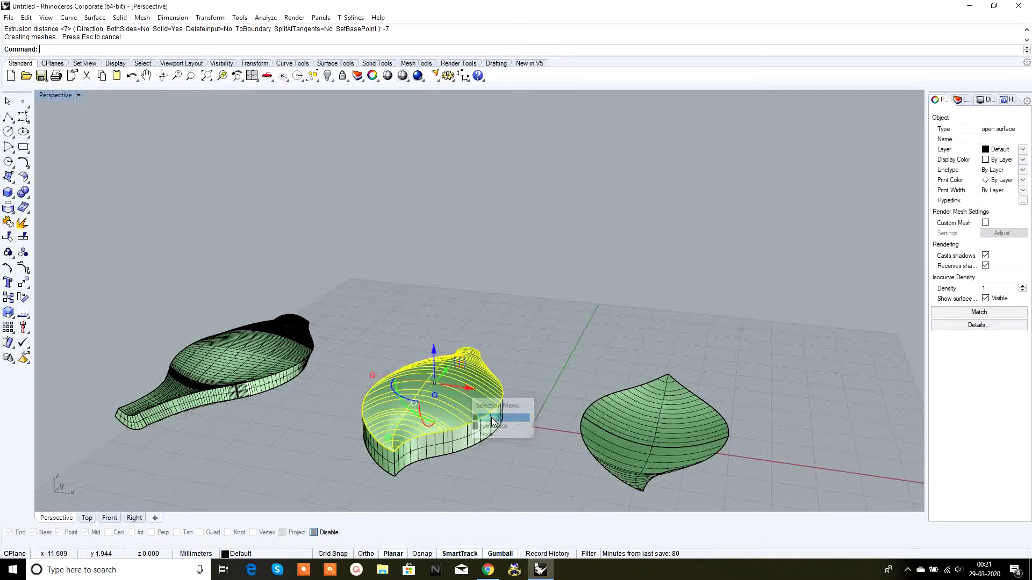
left_click(529, 363)
left_click(478, 436)
key("Escape")
right_click_drag(480, 436, 528, 418)
scroll(528, 419, "up", 3)
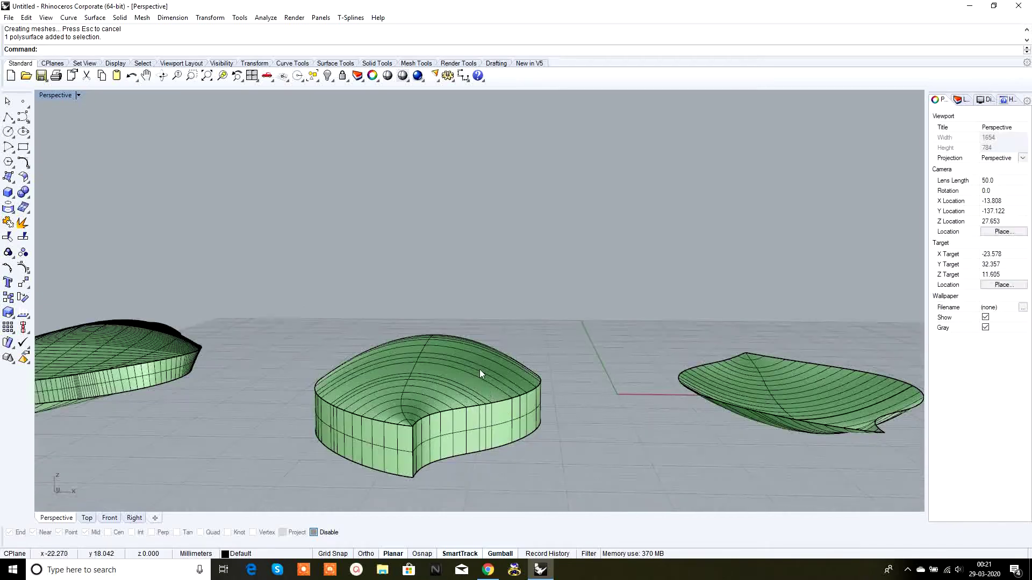
Move the middle leaf's original open surface straight up off the extruded solid, and undo the move
left_click(477, 363)
left_click(514, 391)
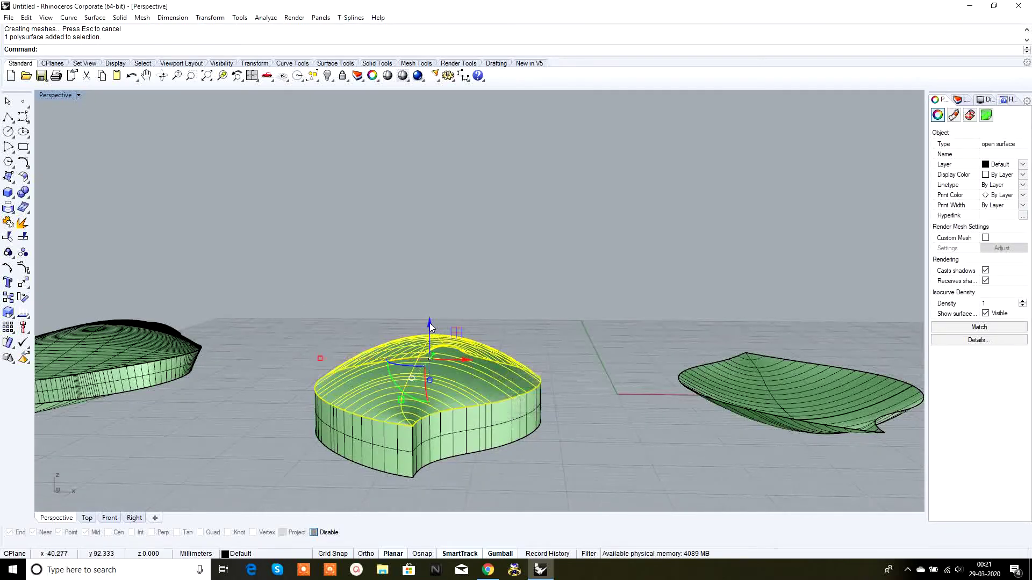
left_click_drag(429, 323, 430, 218)
left_click(529, 308)
right_click_drag(518, 342, 456, 392)
left_click(455, 388)
left_click(544, 352)
key("ctrl+z")
left_click(554, 344)
Examine the long-stemmed leaf solid next to the extruded middle leaf, selecting it from several angles
right_click_drag(283, 364, 454, 275)
left_click(369, 292)
left_click(401, 311)
key("Escape")
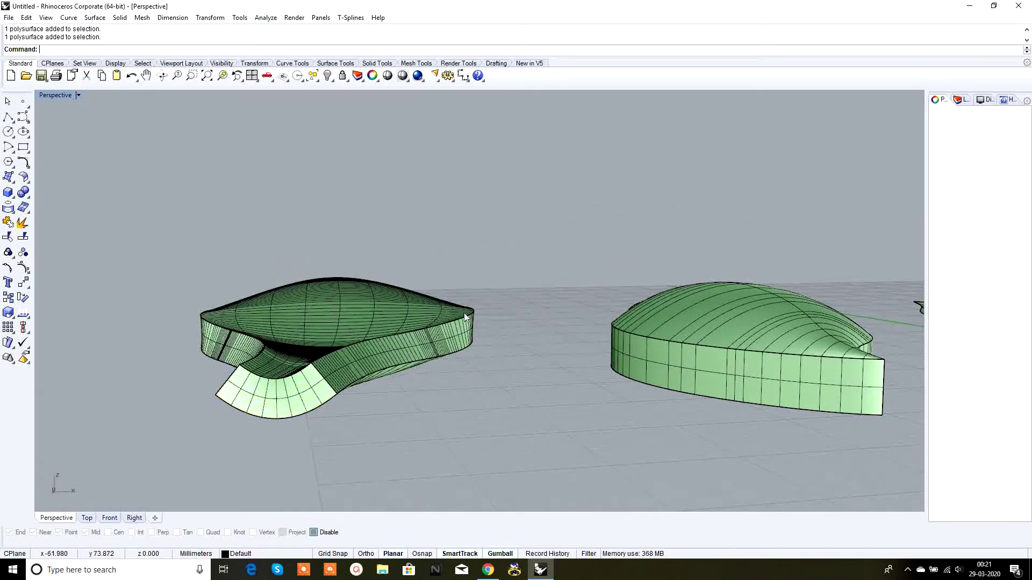
right_click_drag(401, 311, 448, 351)
left_click(323, 344)
key("Escape")
right_click_drag(323, 343, 537, 301)
Try an upward solid OffsetSrf with distance 2 on the joined pointed leaf, and undo the offset
scroll(591, 333, "down", 5)
right_click_drag(640, 355, 480, 356)
scroll(472, 361, "up", 5)
left_click(504, 369)
right_click_drag(548, 360, 594, 333)
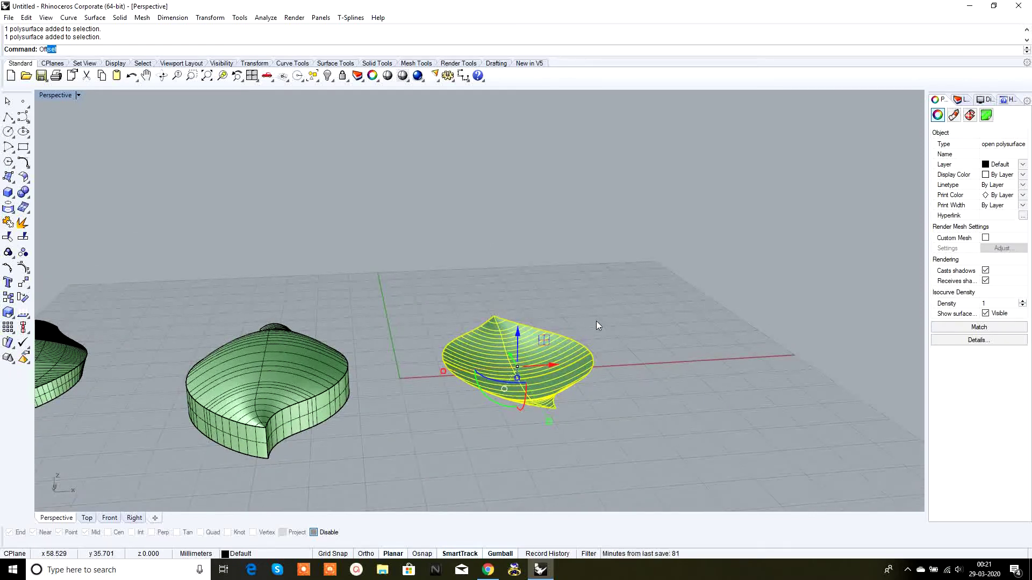
left_click(68, 89)
right_click_drag(607, 350, 543, 385)
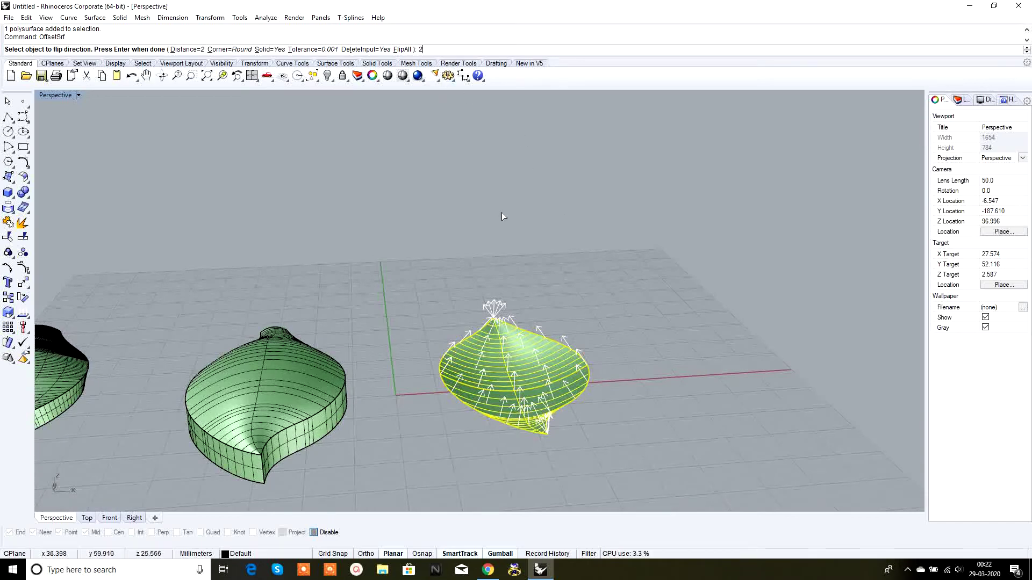
key("Return")
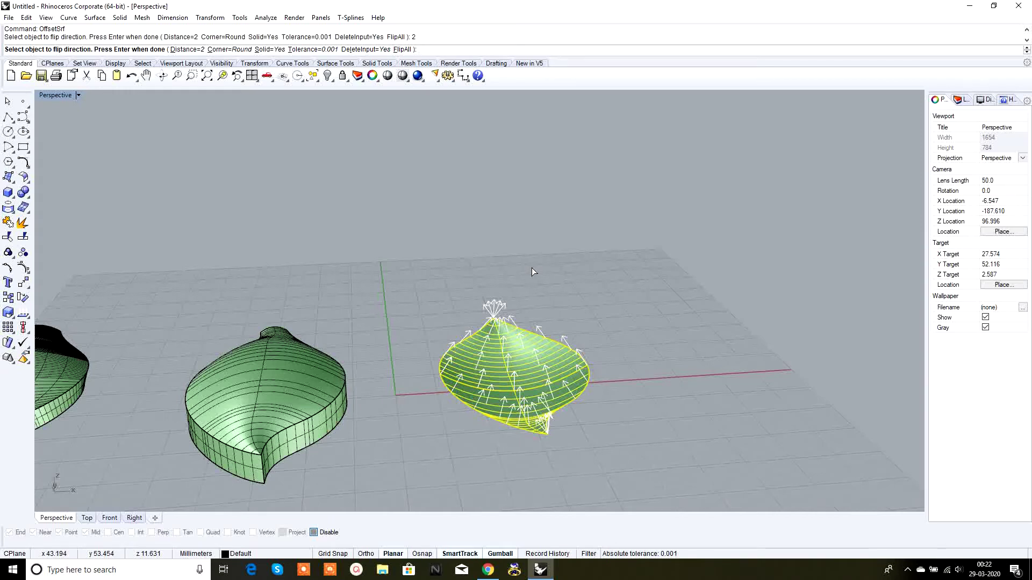
key("Return")
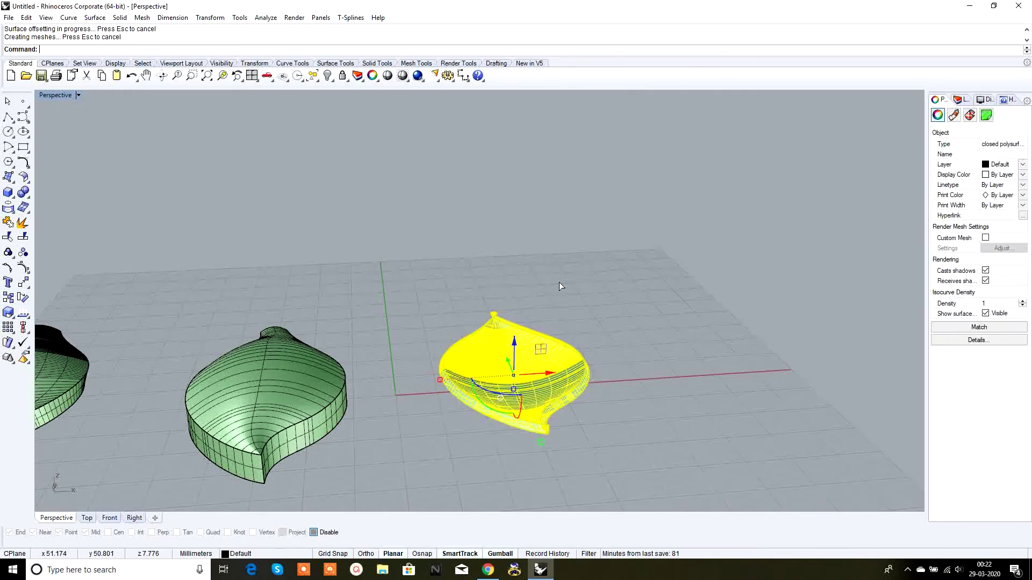
right_click_drag(575, 338, 544, 330)
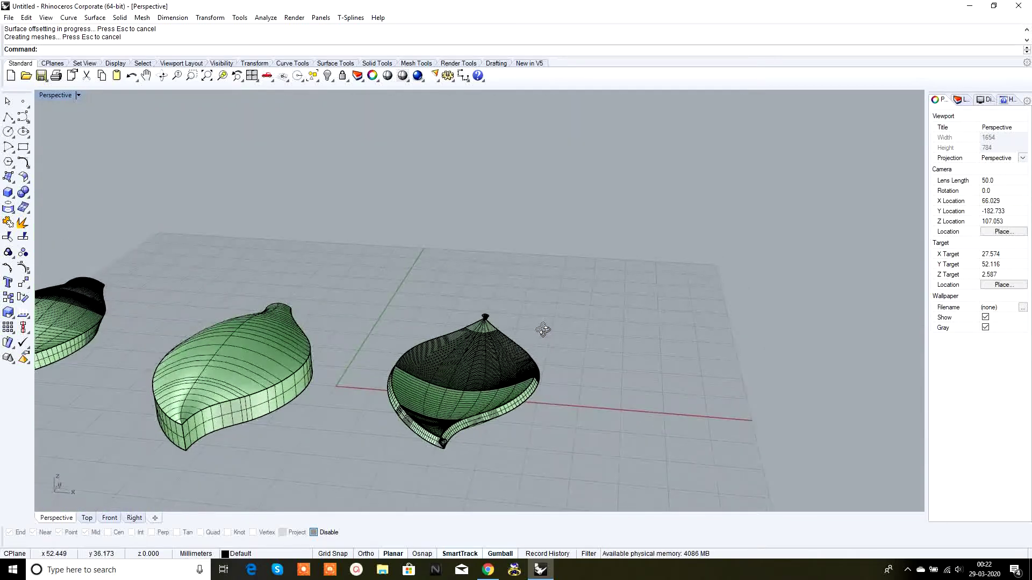
key("ctrl+z")
Run OffsetSrf on the joined pointed leaf again and flip the offset direction to point downward
right_click(554, 300)
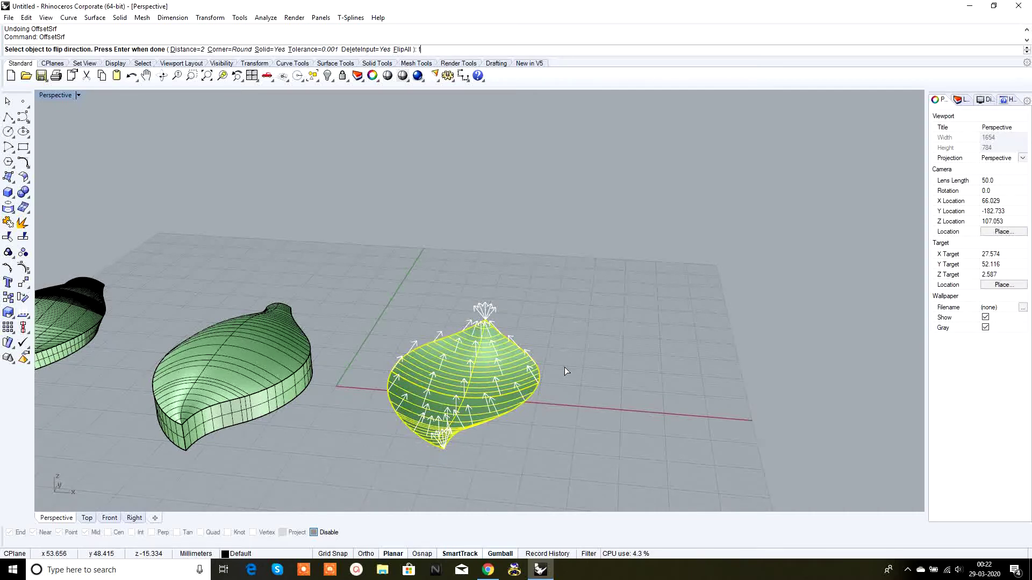
type("f")
key("Return")
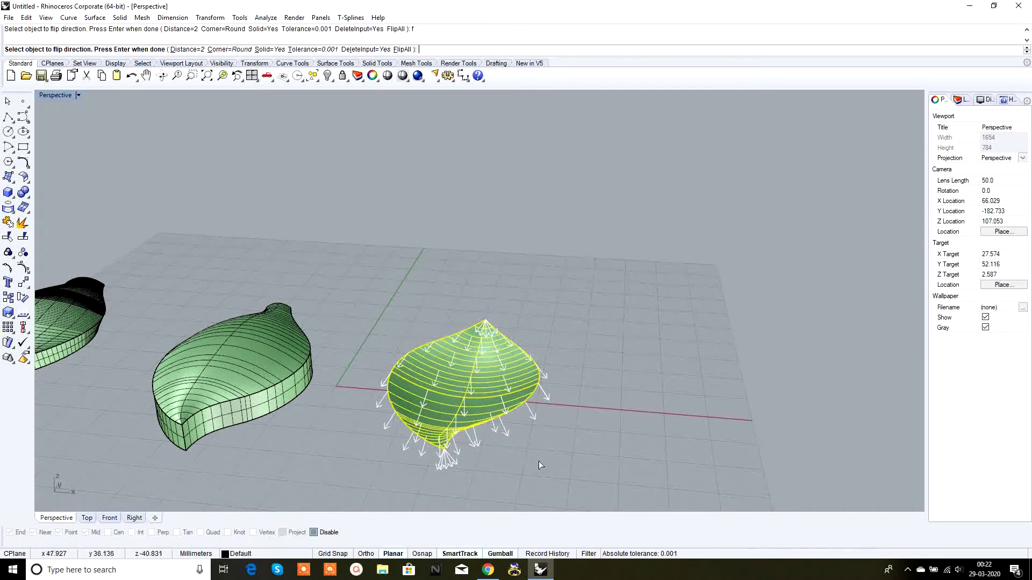
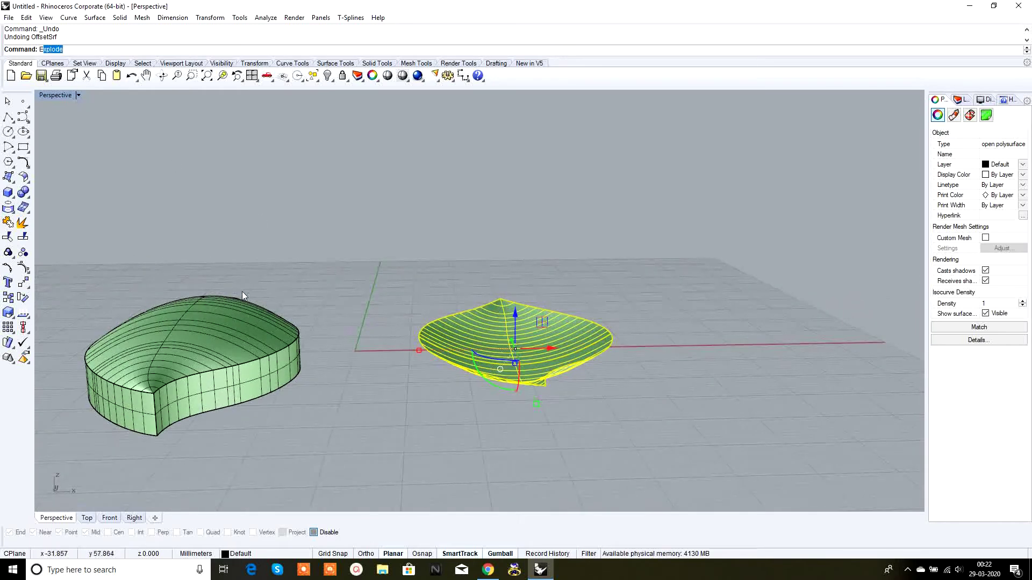
Extrude both surfaces of the joined pointed leaf upward as solids by 10 mm with ExtrudeSrf
type("rudeSrf")
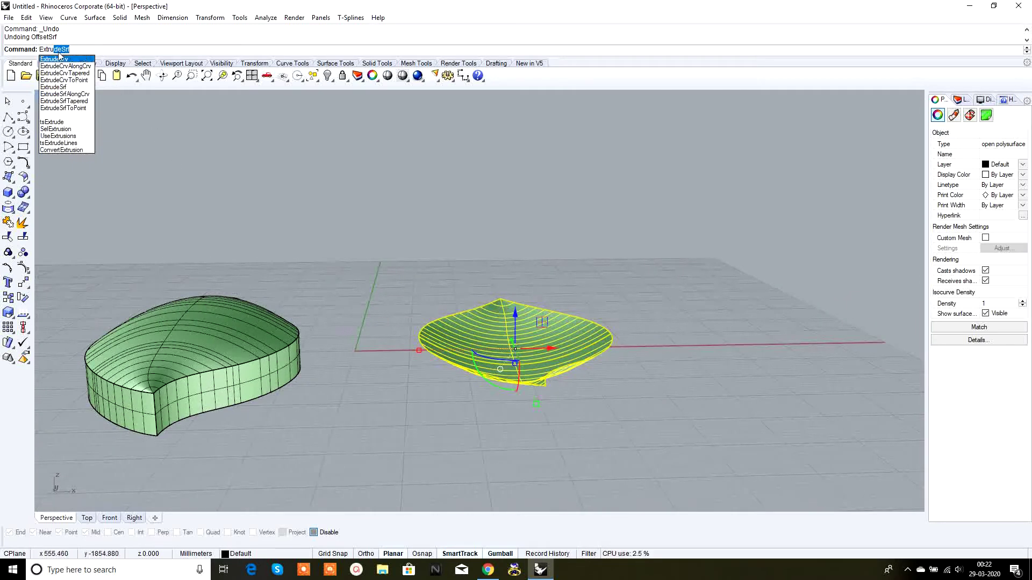
left_click(53, 87)
right_click_drag(517, 264, 460, 288)
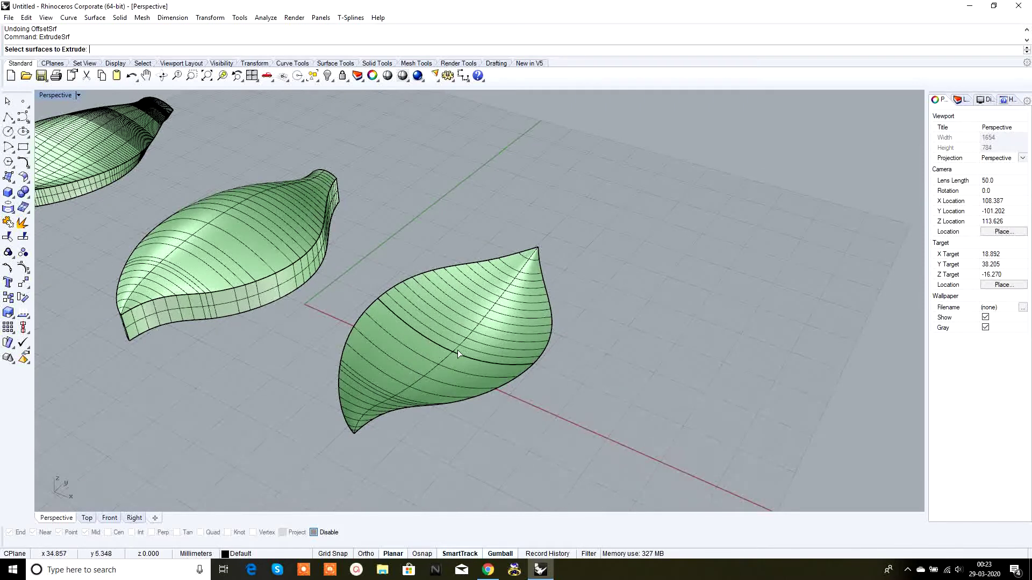
left_click(425, 372)
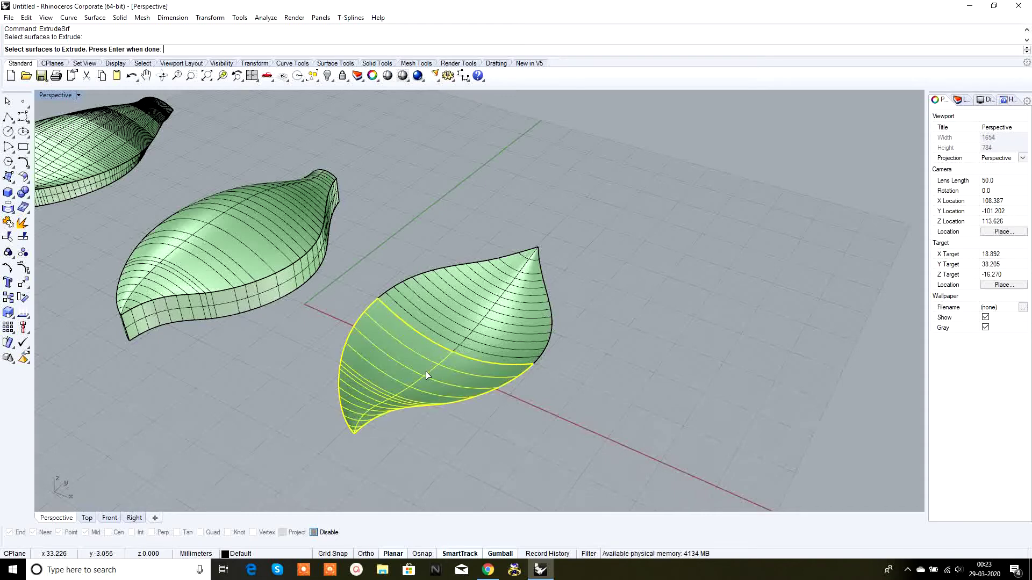
left_click(470, 324)
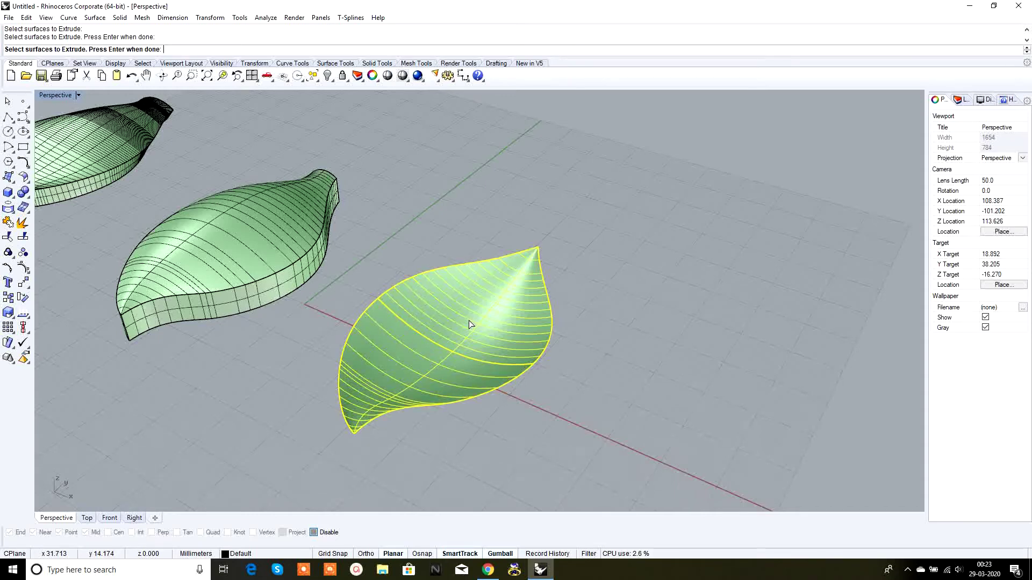
key("Return")
scroll(468, 320, "down", 5)
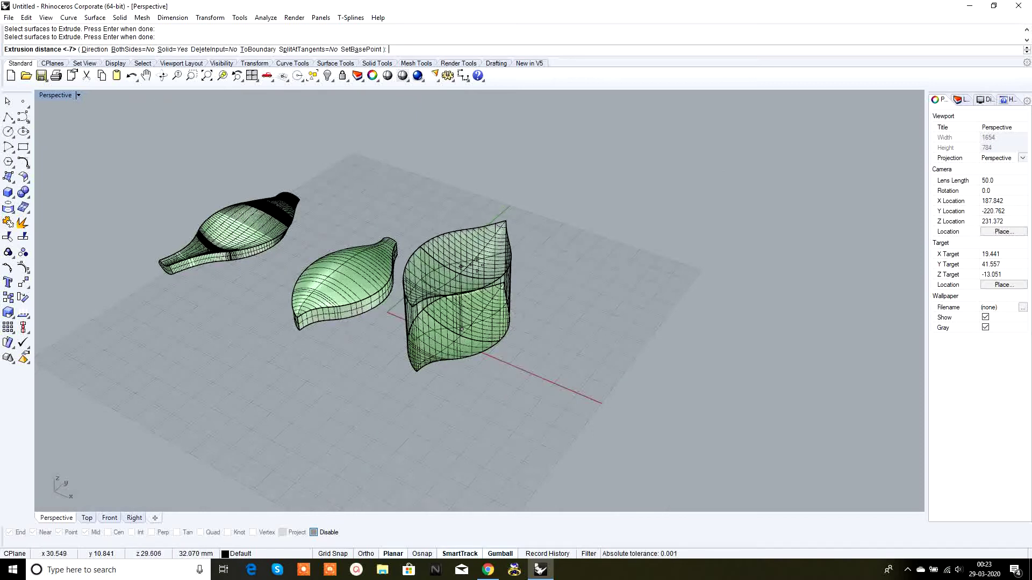
right_click_drag(463, 271, 478, 240)
scroll(478, 239, "up", 3)
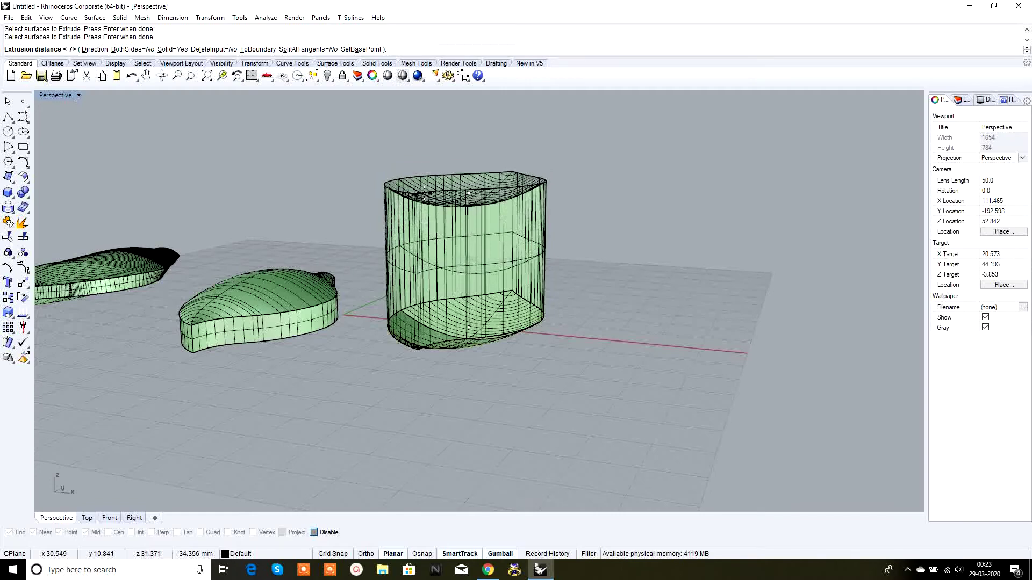
key("Return")
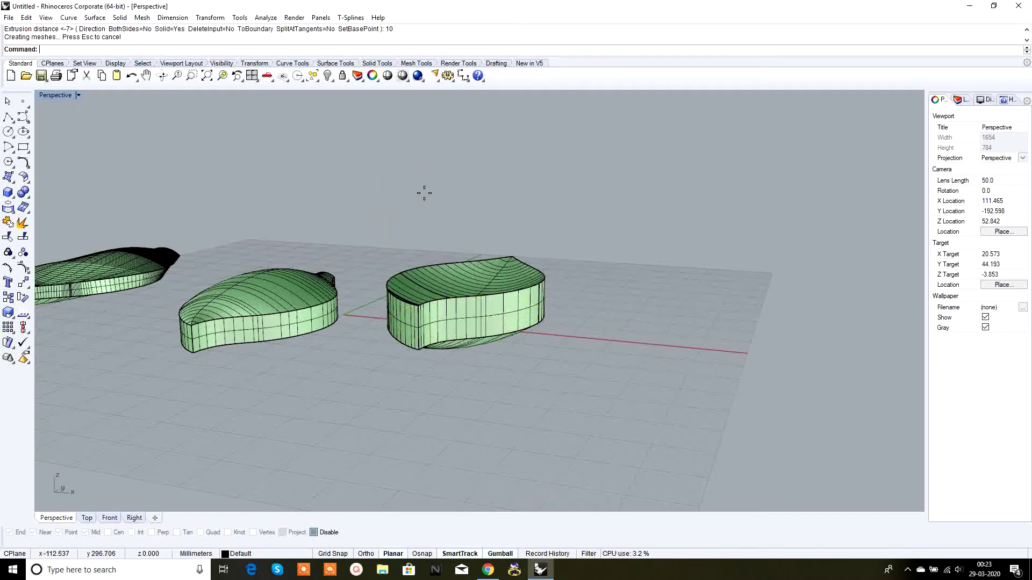
Select the pointed leaf's original open polysurface and move it straight down, clear of the extruded solids
right_click_drag(493, 239, 564, 288)
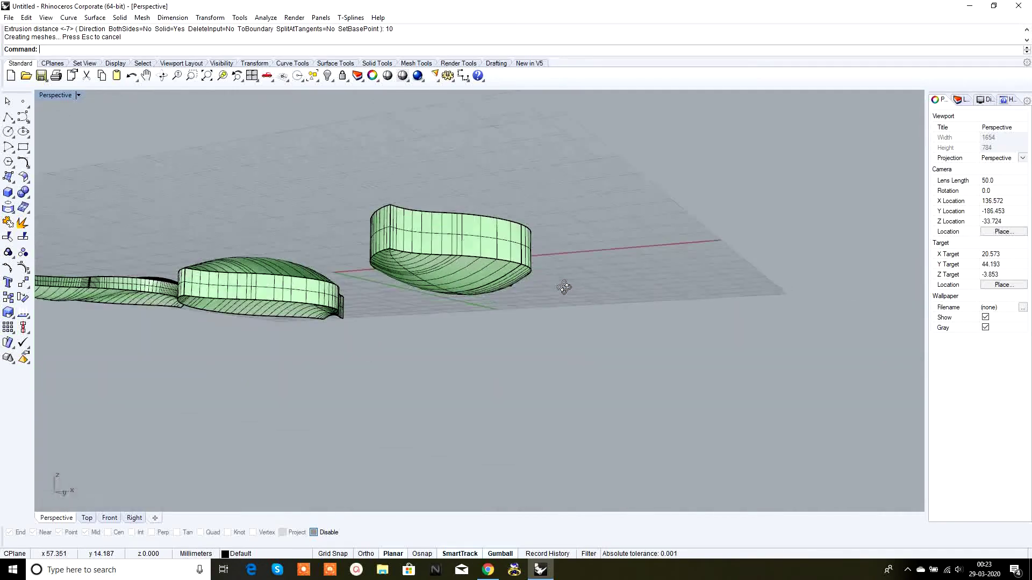
scroll(495, 286, "up", 5)
left_click(487, 278)
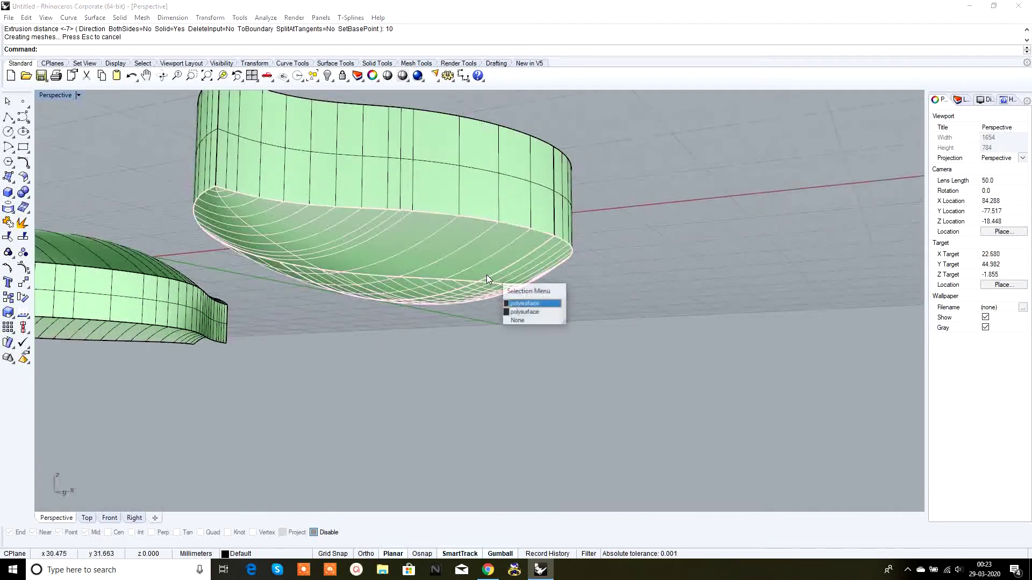
left_click(524, 304)
scroll(432, 282, "down", 3)
right_click_drag(432, 283, 453, 269)
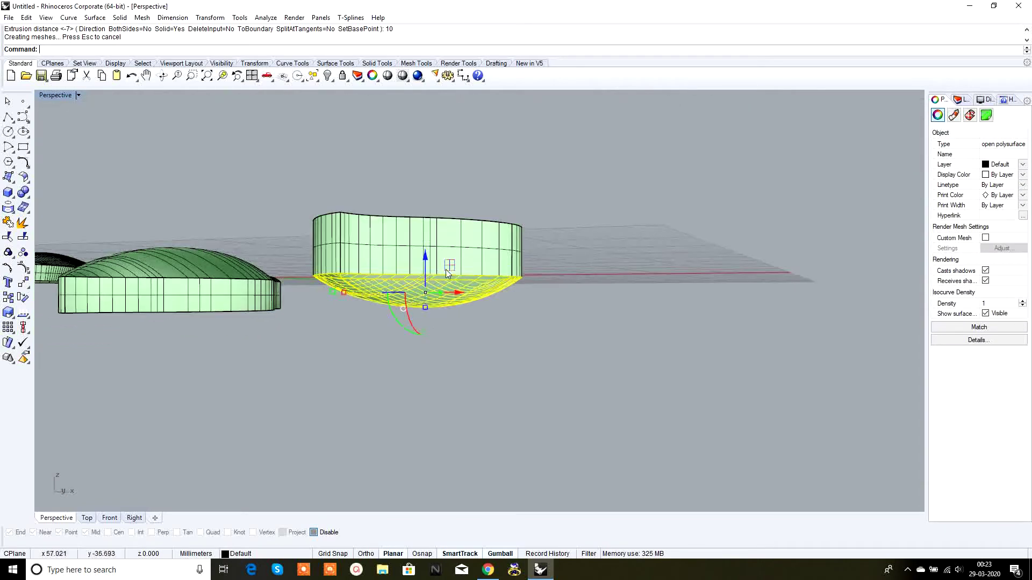
left_click_drag(425, 256, 424, 315)
left_click(540, 305)
Select the two extruded halves of the pointed leaf in turn to inspect them as separate solids
right_click_drag(540, 304, 509, 260)
left_click(449, 251)
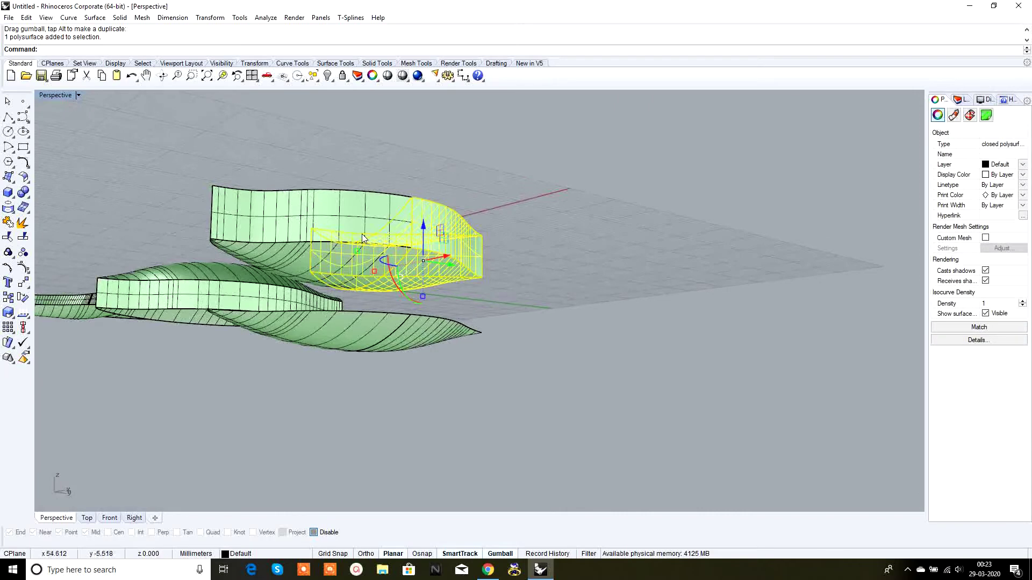
left_click(343, 218)
left_click(444, 239)
left_click(363, 231)
left_click(446, 220)
right_click_drag(496, 275, 356, 381)
right_click_drag(504, 336, 385, 279)
left_click(385, 276)
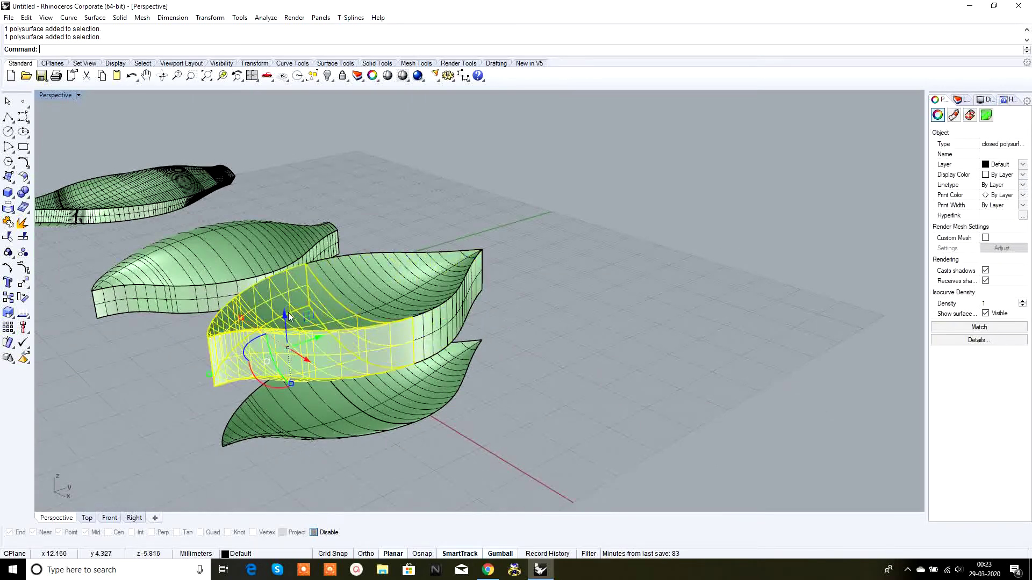
Examine the extruded pointed leaf from several sides, selecting each half to check where the two solids meet
right_click_drag(457, 308, 583, 297)
left_click(527, 283)
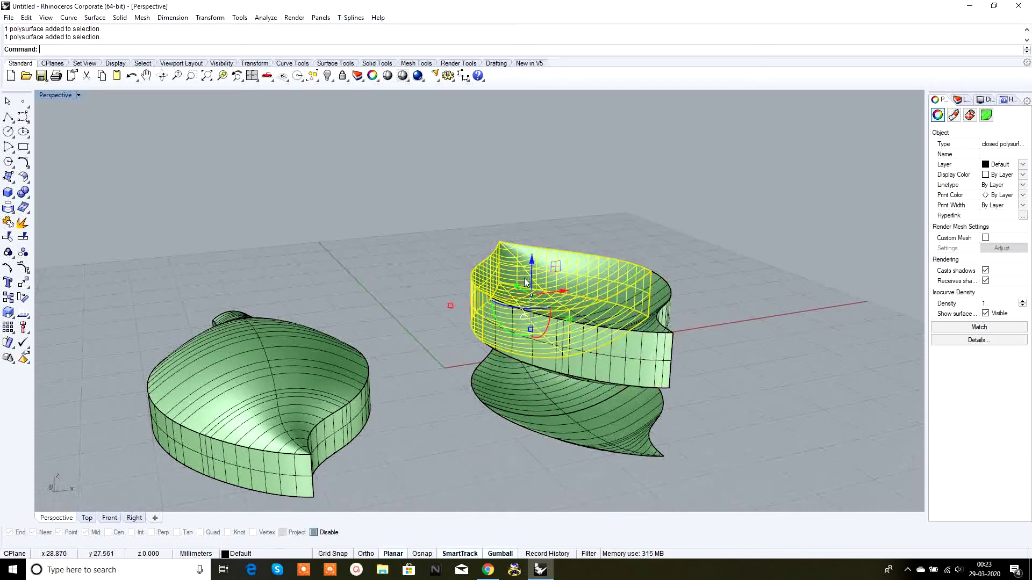
left_click(591, 337)
left_click(451, 279)
right_click_drag(536, 261, 562, 259)
left_click(559, 258)
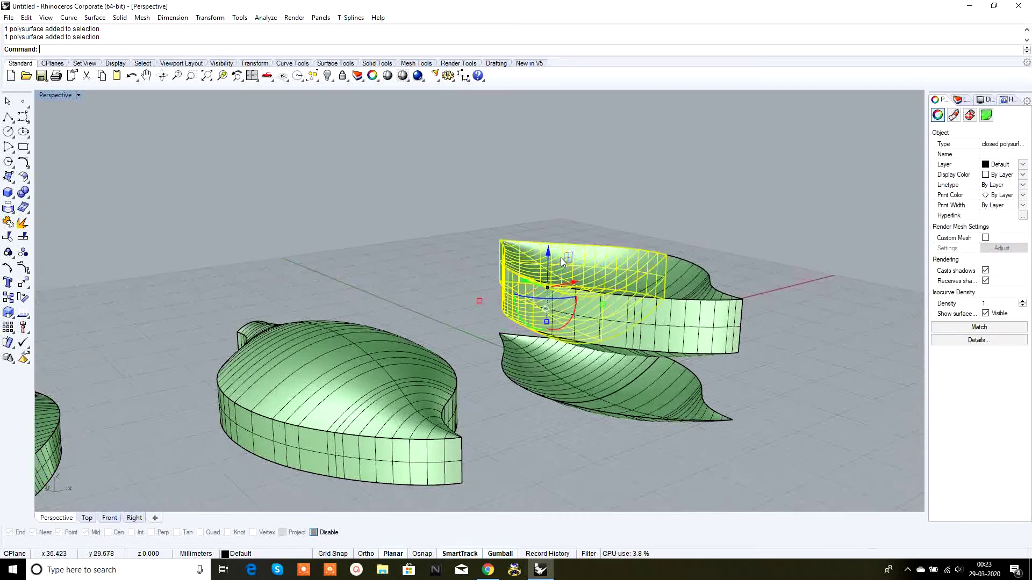
left_click(688, 317)
left_click(749, 260)
right_click_drag(750, 263, 643, 324)
Merge the two extruded halves of the pointed leaf into one solid with BooleanUnion
left_click(375, 344)
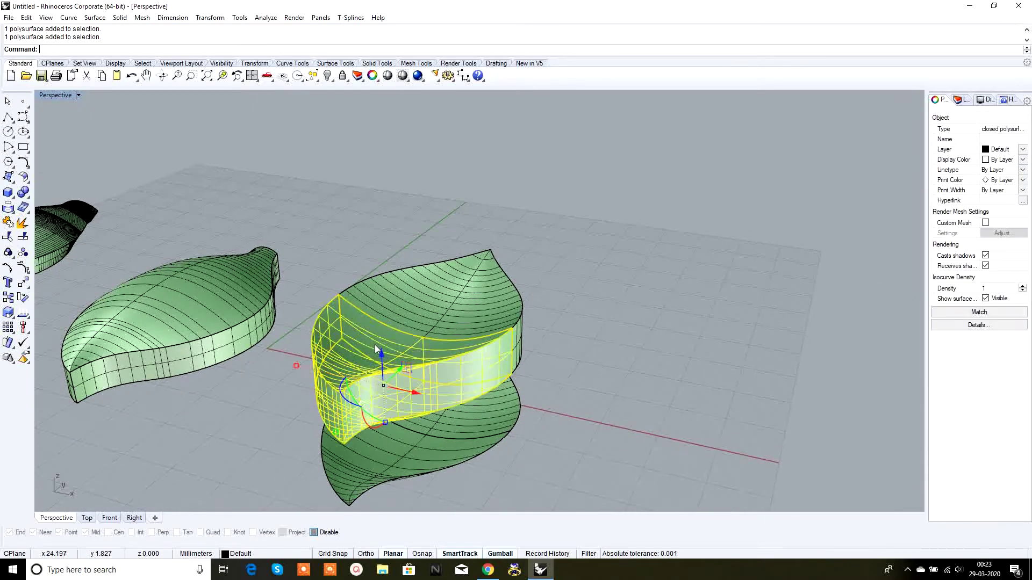
left_click(411, 301, "shift")
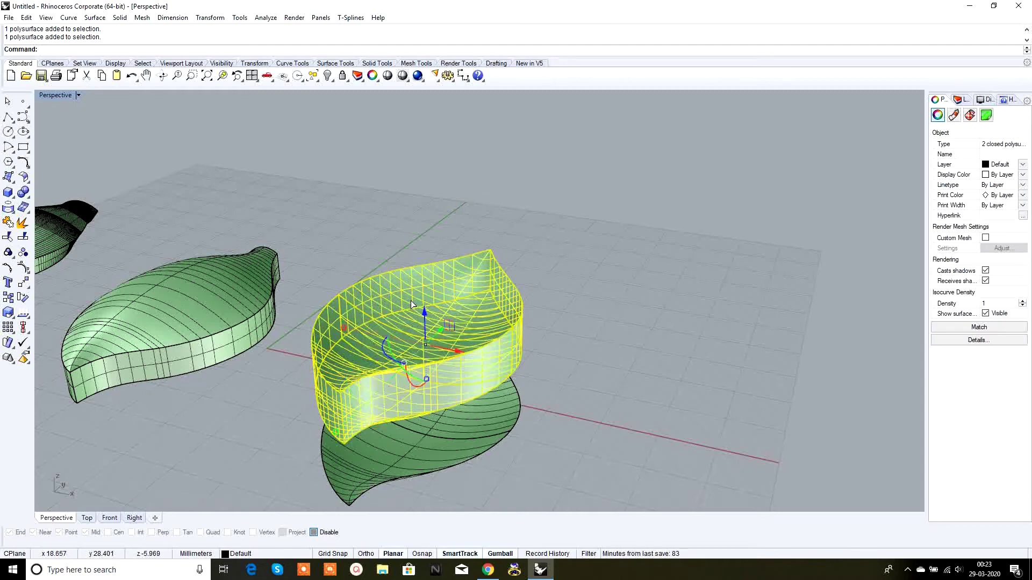
scroll(430, 333, "down", 3)
right_click_drag(439, 348, 3, 76)
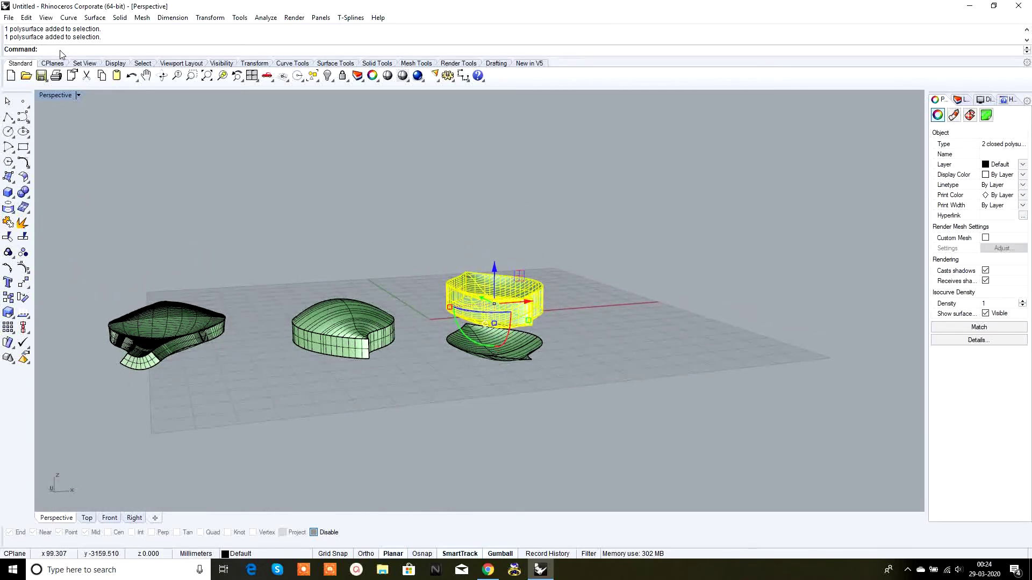
type("BooleanDifference")
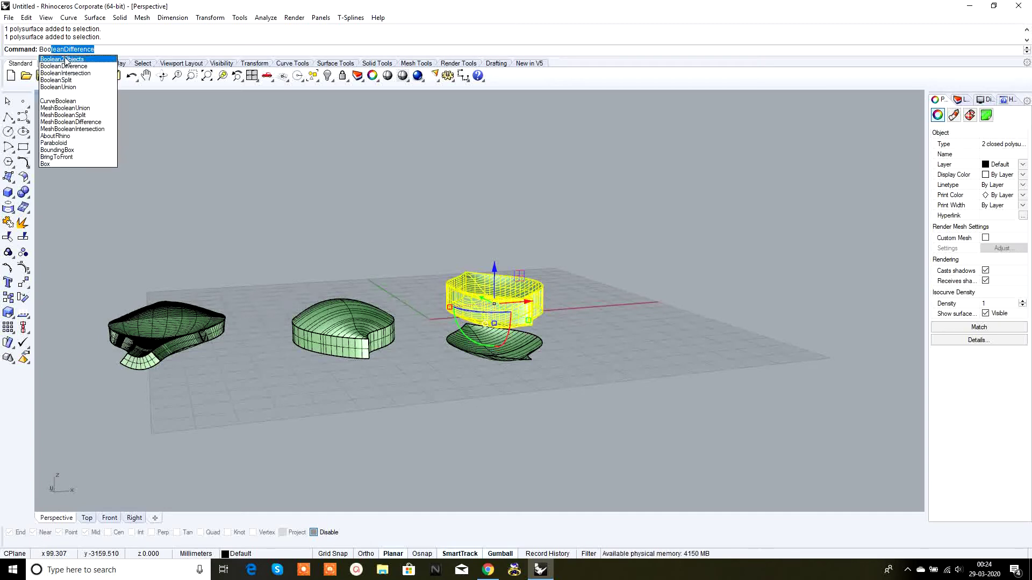
left_click(59, 88)
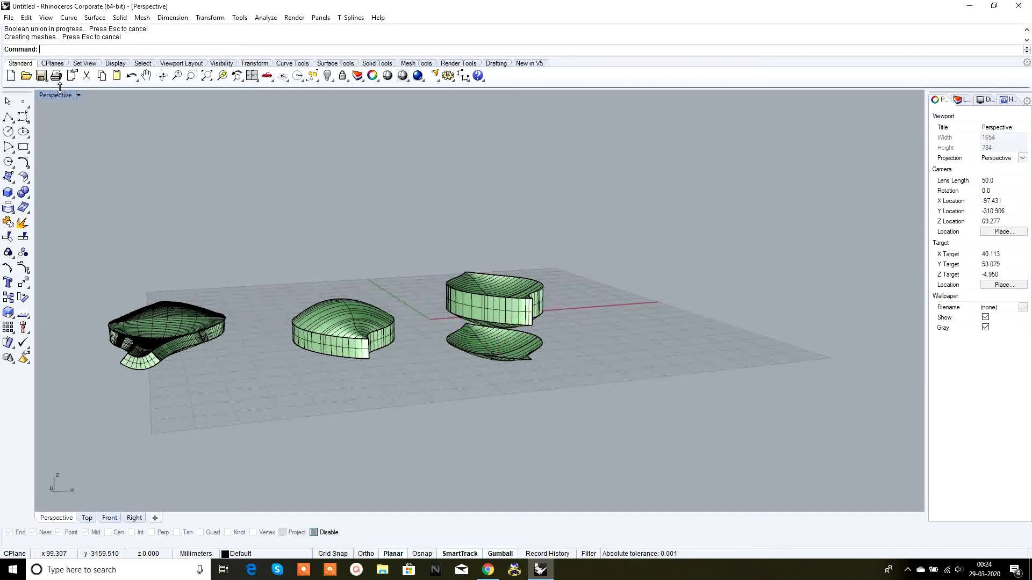
Select the merged pointed leaf solid from different angles to check that both halves act as one object
scroll(526, 321, "up", 5)
right_click_drag(526, 321, 550, 307)
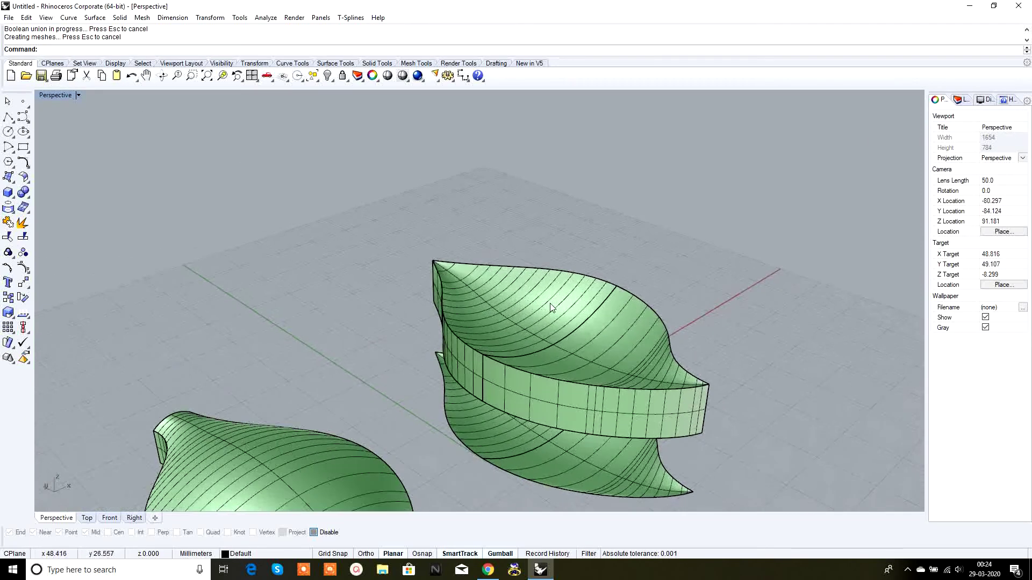
left_click(551, 307)
key("Escape")
right_click_drag(573, 346, 562, 316)
left_click(562, 316)
key("Escape")
left_click(524, 298)
key("Escape")
right_click_drag(582, 340, 580, 291)
Undo the Boolean union and select the pointed leaf's extruded halves individually
key("ctrl+z")
right_click_drag(616, 248, 538, 301)
left_click(409, 312)
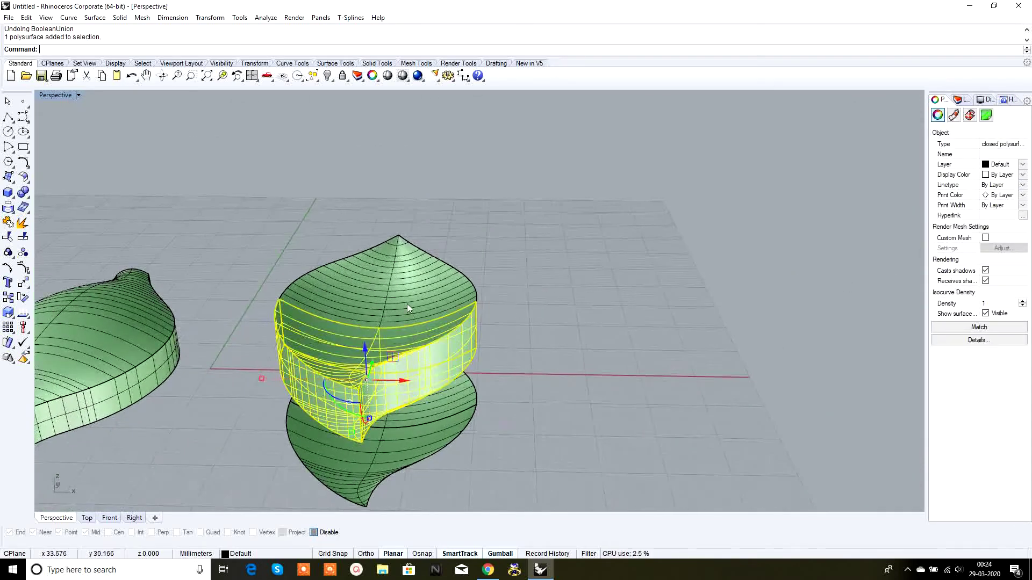
left_click(440, 355)
Select both extruded halves of the pointed leaf again and combine them into a single solid with BooleanUnion
left_click(431, 280)
right_click_drag(431, 281, 545, 292)
left_click(243, 300, "shift")
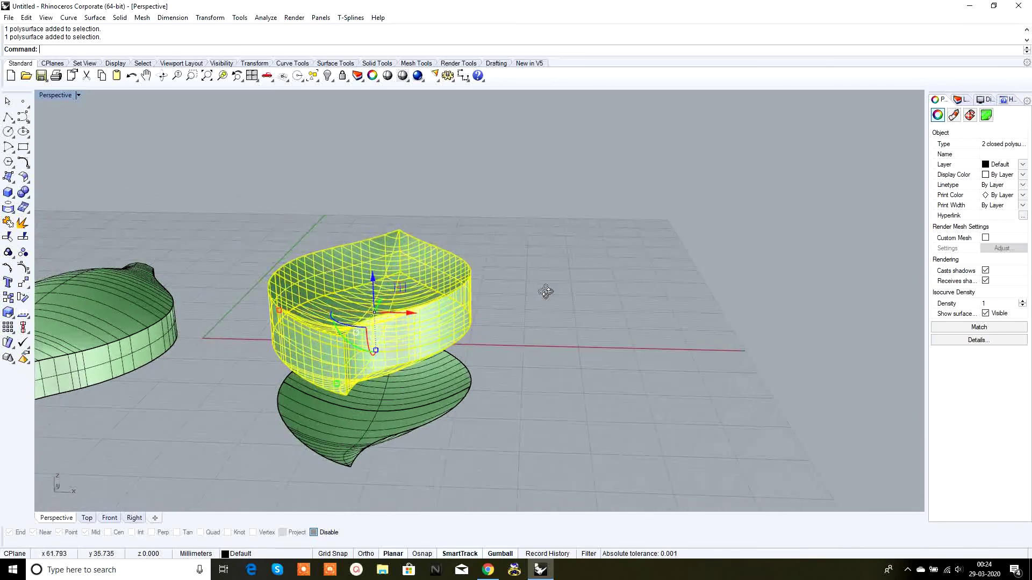
type("BooleanUnion")
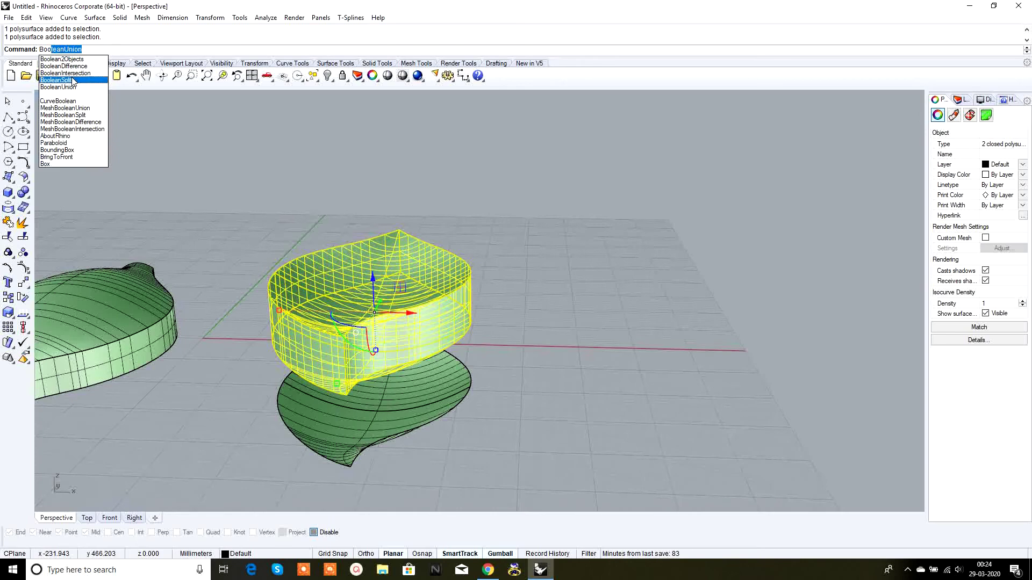
left_click(68, 87)
Check the unioned pointed leaf as a single object and compare it with the other thickened leaf solids
left_click(441, 263)
mouse_move(441, 263)
right_mouse_down()
mouse_move(486, 284)
mouse_move(505, 247)
mouse_move(607, 296)
mouse_move(490, 286)
mouse_move(532, 284)
mouse_move(548, 271)
mouse_move(532, 274)
mouse_move(603, 280)
mouse_move(588, 281)
mouse_move(587, 293)
mouse_move(337, 317)
mouse_move(439, 283)
right_mouse_up()
key("Escape")
scroll(292, 320, "up", 2)
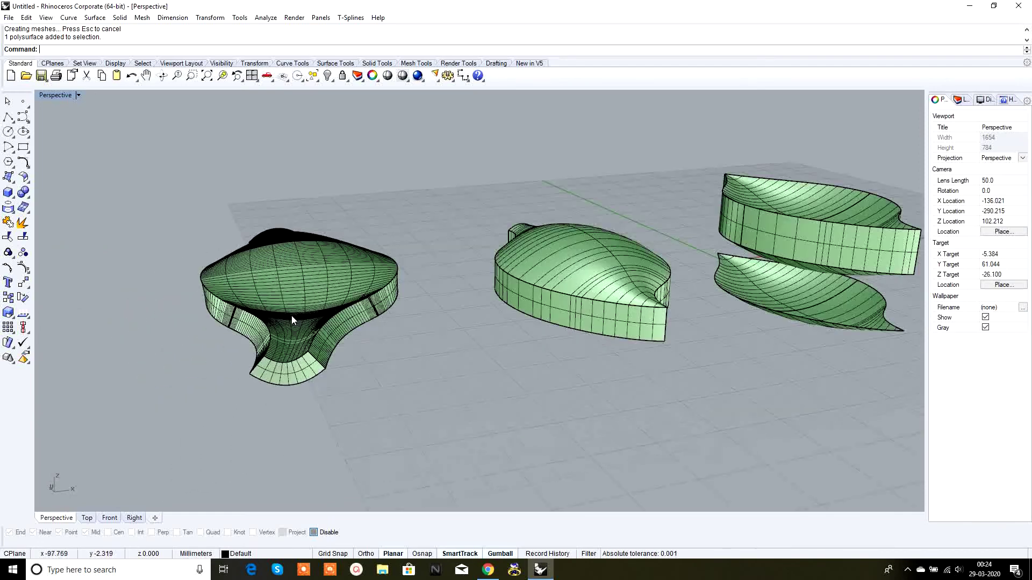
right_click_drag(751, 322, 660, 273)
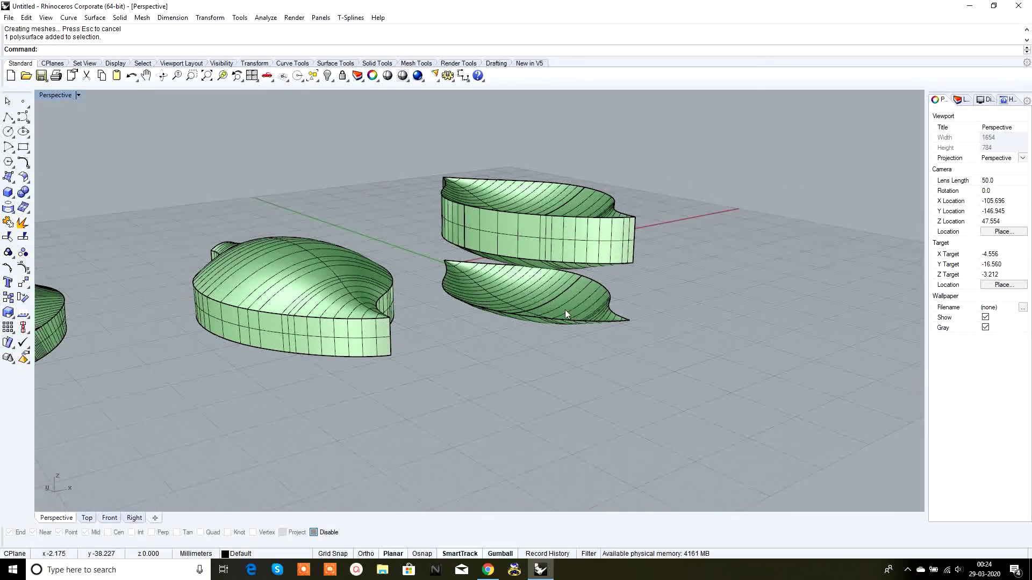
scroll(597, 279, "down", 4)
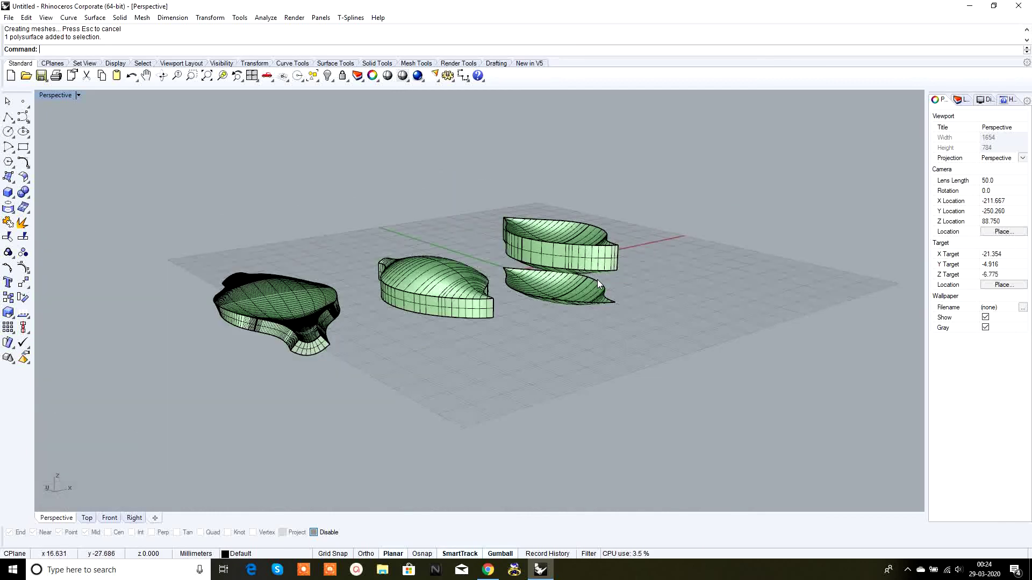